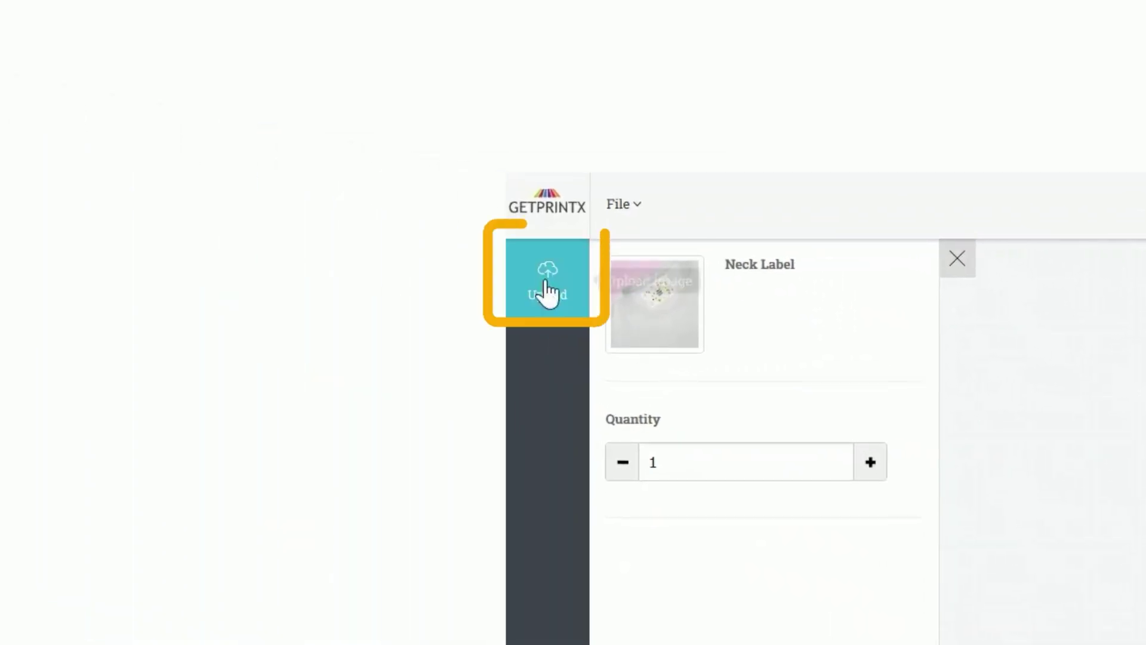
Step: Upload the NECK LABEL Black image as the artwork for the neck label design
{"action": "left_click", "coordinate": [553, 276]}
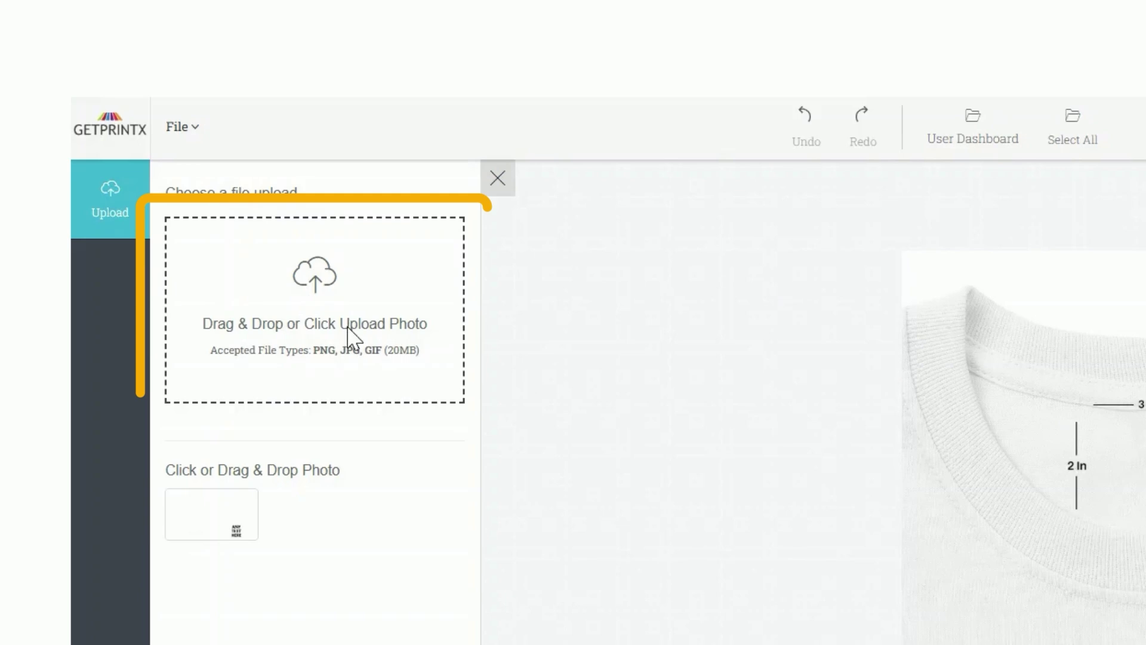
{"action": "left_click", "coordinate": [352, 337]}
{"action": "left_click", "coordinate": [614, 192]}
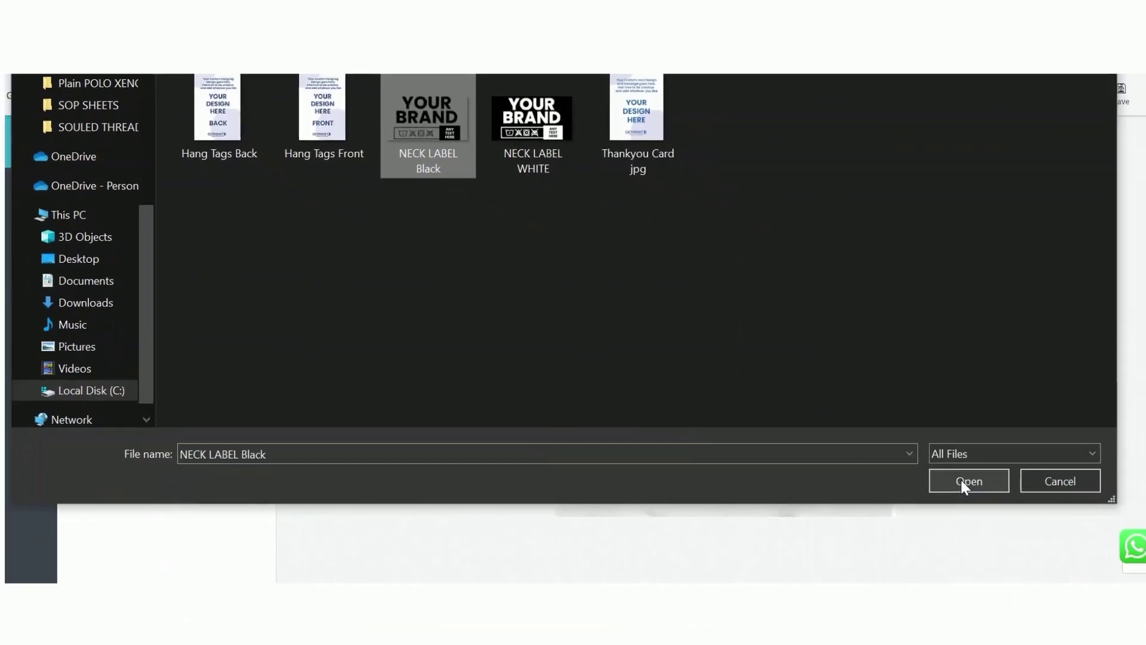
{"action": "left_click", "coordinate": [950, 472]}
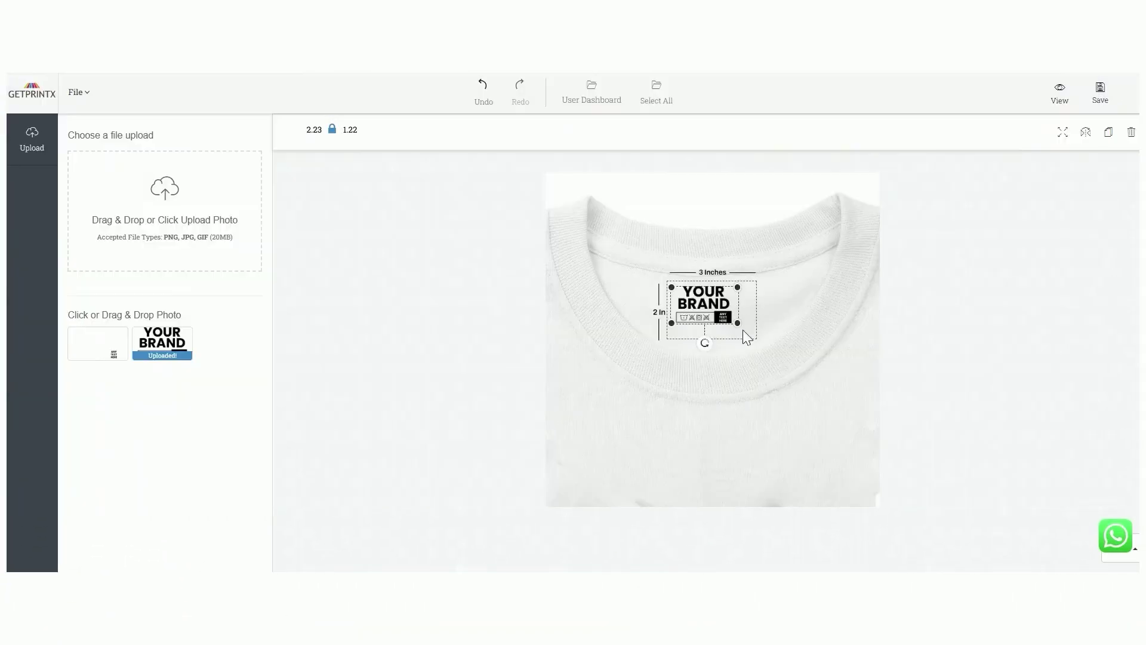
Step: Enlarge the logo to about 2.87 by 1.58 inches within the neck label print area
{"action": "left_click_drag", "start_coordinate": [740, 327], "coordinate": [759, 337]}
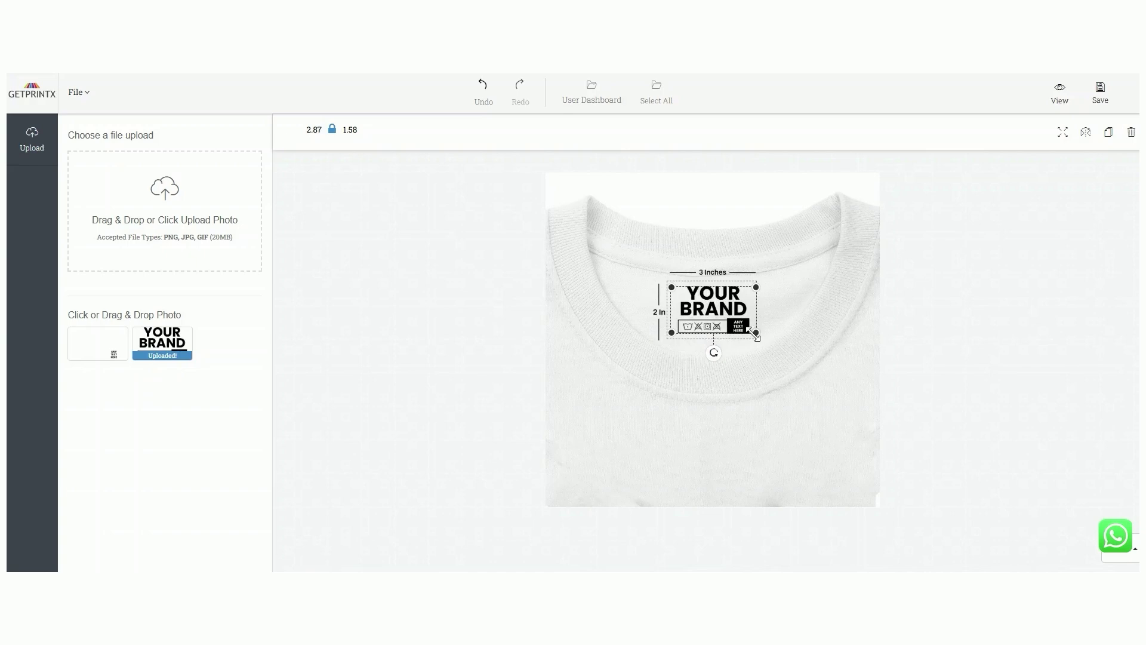
{"action": "left_click", "coordinate": [800, 395]}
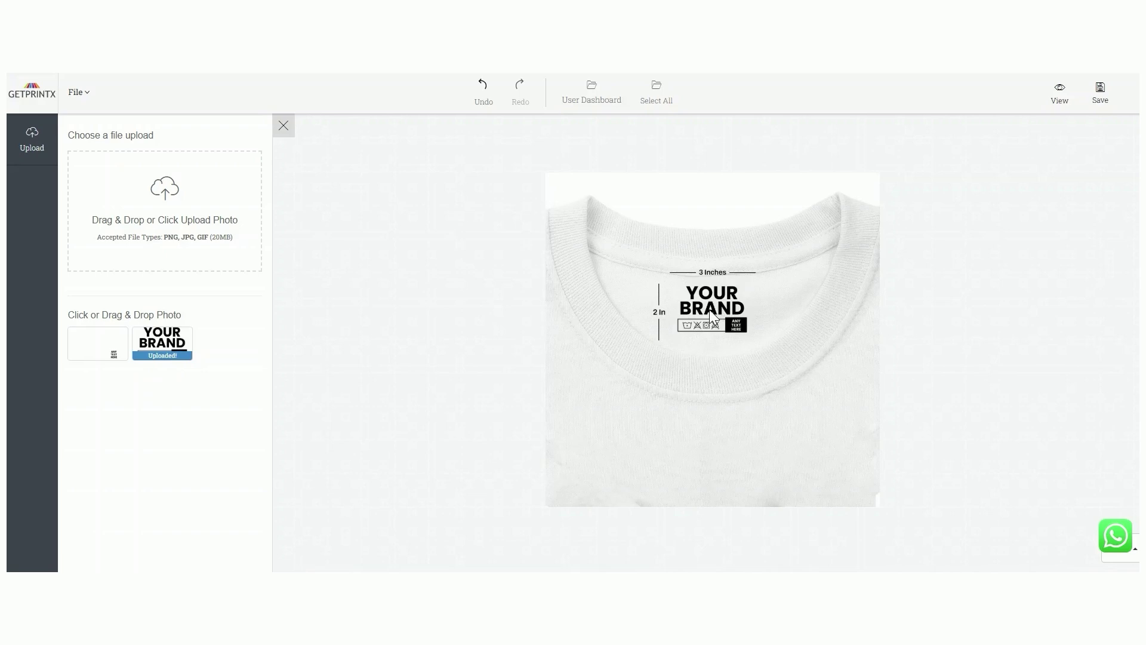
{"action": "left_click", "coordinate": [736, 330]}
{"action": "left_click", "coordinate": [905, 288]}
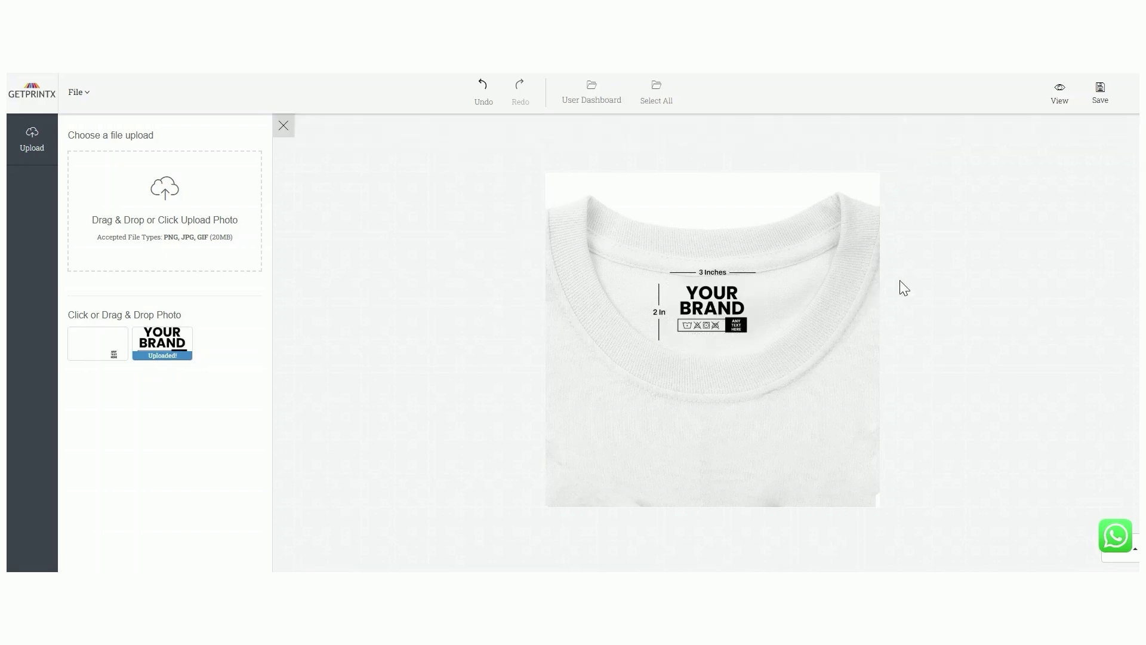
Step: Save the design under the name "Neck Label"
{"action": "left_click", "coordinate": [1091, 108]}
{"action": "left_click", "coordinate": [513, 182]}
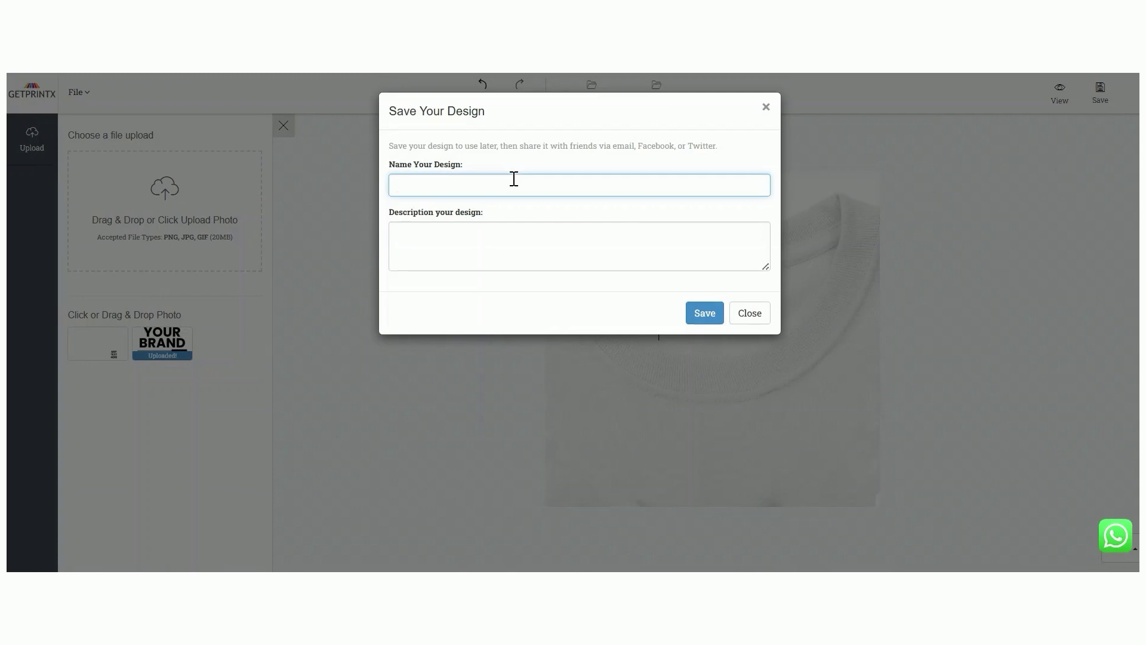
{"action": "type", "text": "Neck Label"}
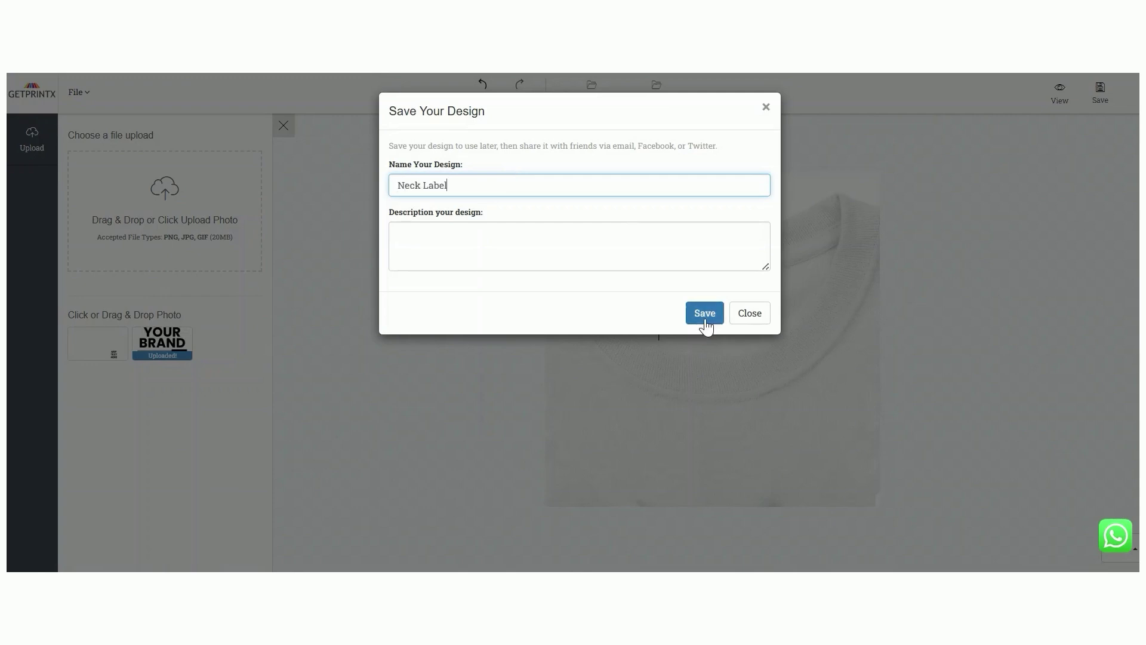
{"action": "left_click", "coordinate": [704, 317]}
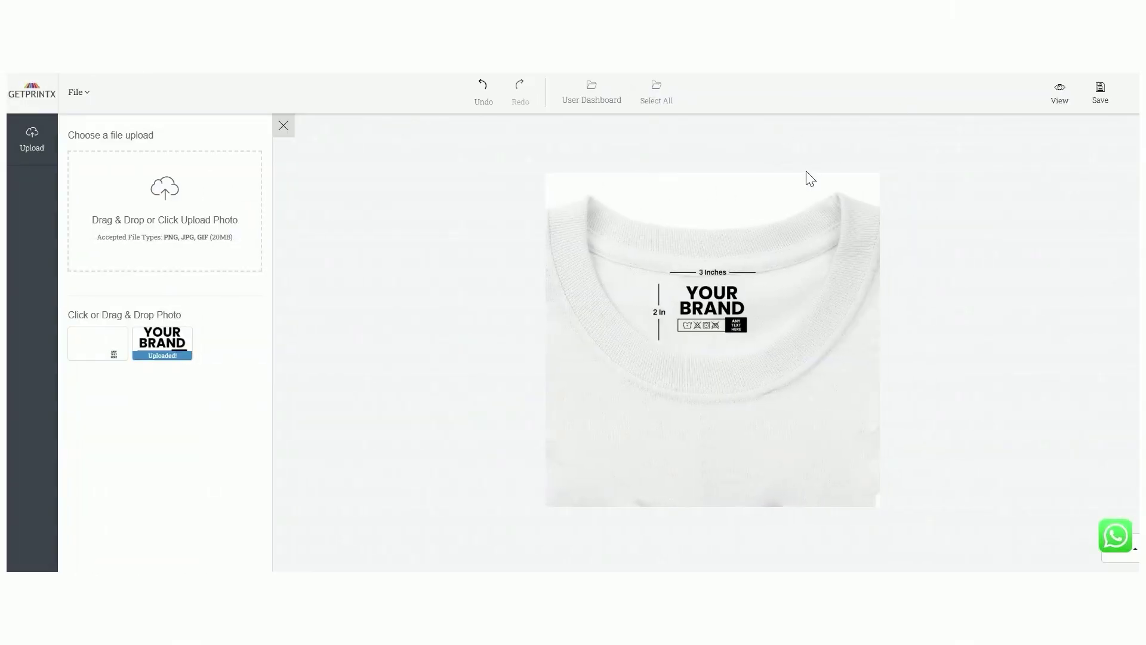
Step: Add the Neck Label design to the cart from Direct Order with Free Size and No Colors Available
{"action": "left_click", "coordinate": [597, 93]}
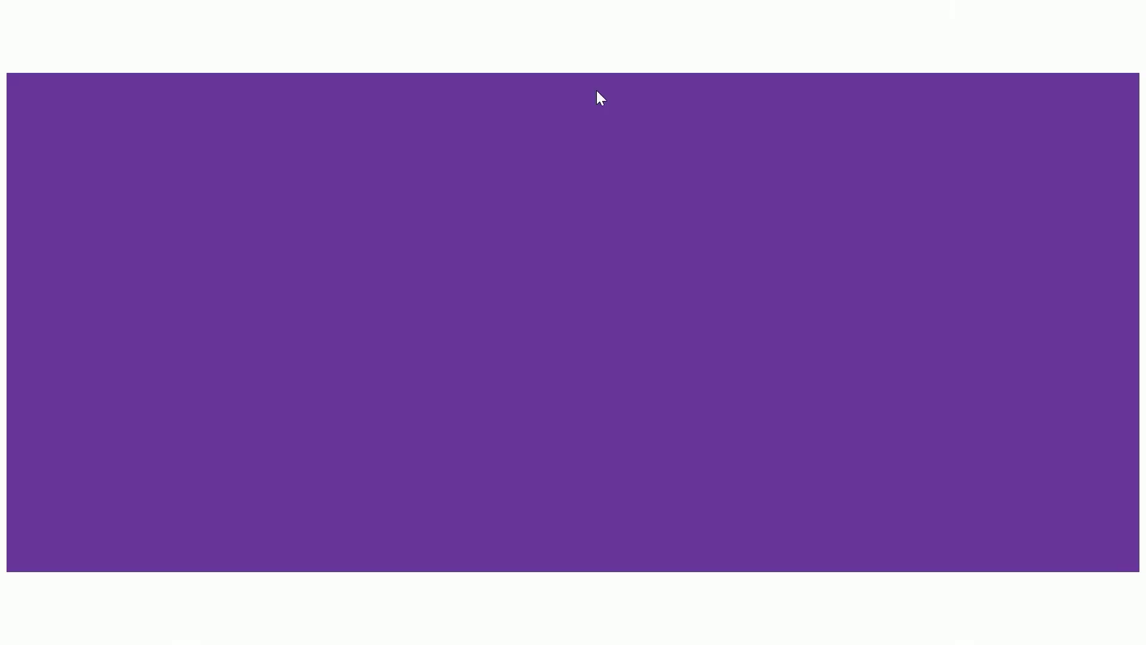
{"action": "left_click", "coordinate": [77, 206]}
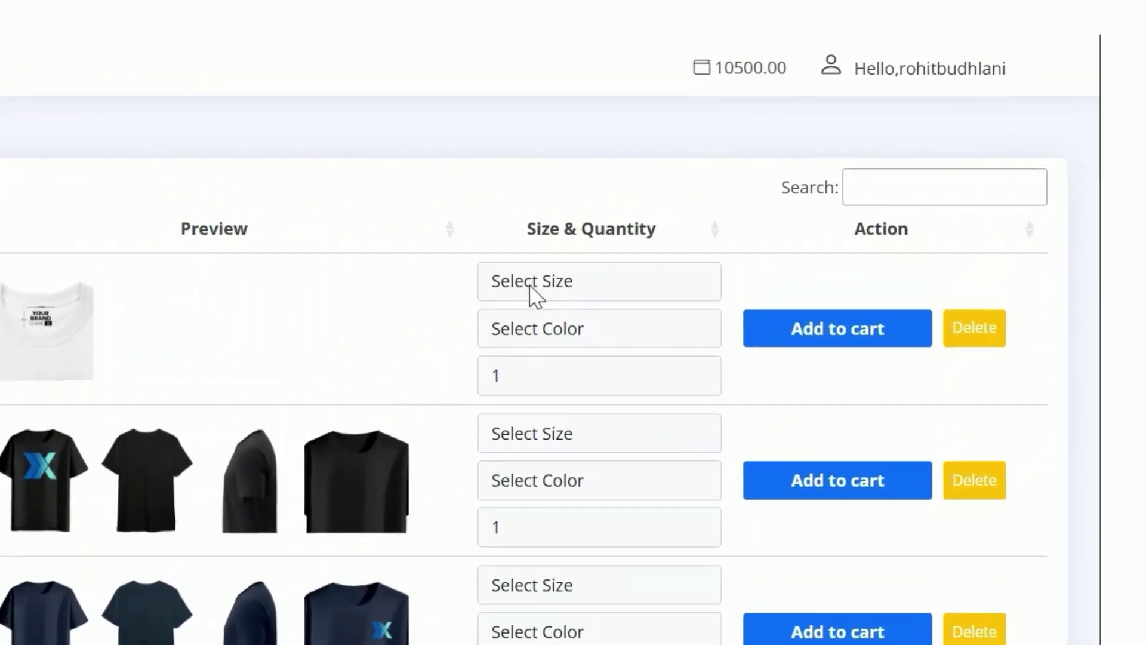
{"action": "left_click", "coordinate": [780, 234]}
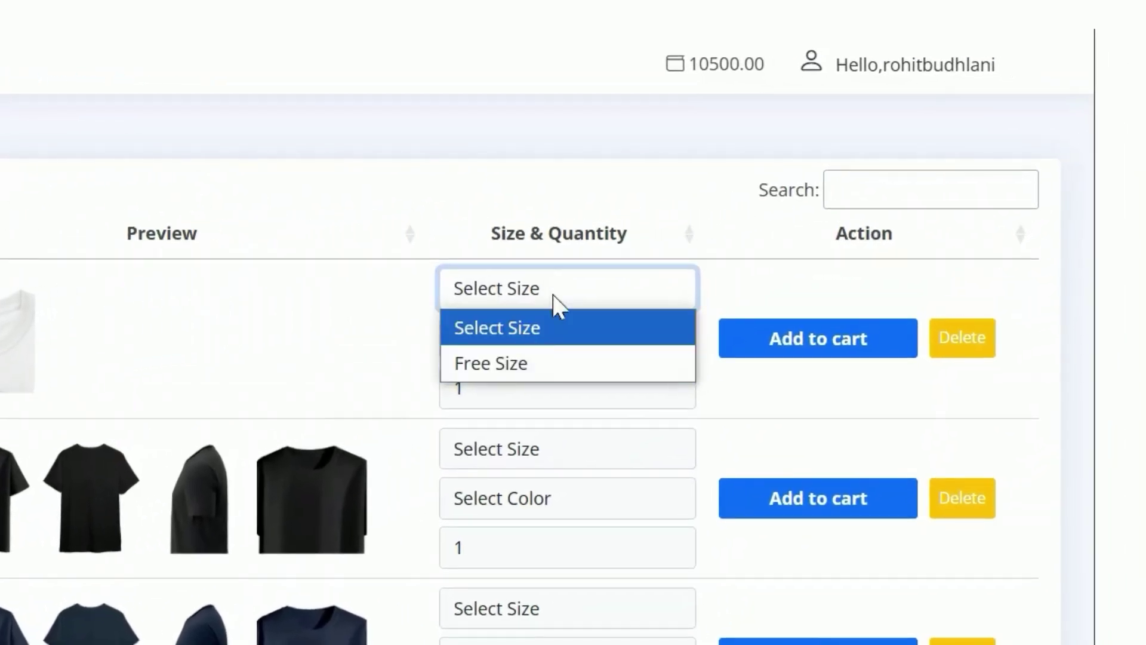
{"action": "left_click", "coordinate": [535, 371]}
{"action": "left_click", "coordinate": [547, 335]}
{"action": "left_click", "coordinate": [523, 412]}
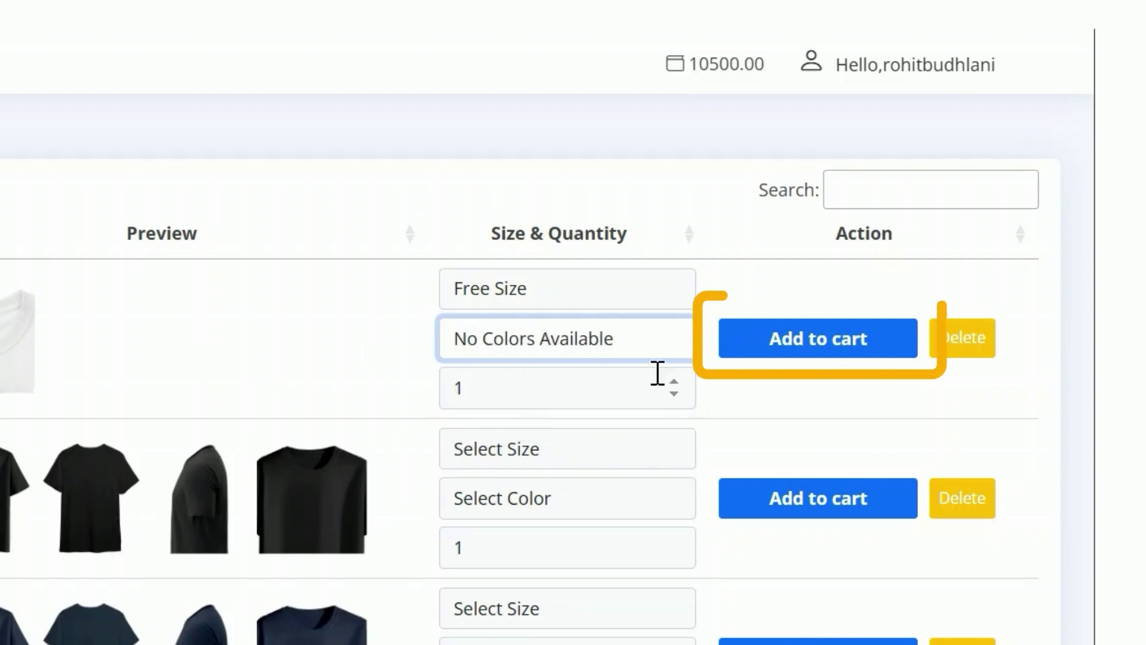
{"action": "left_click", "coordinate": [800, 343]}
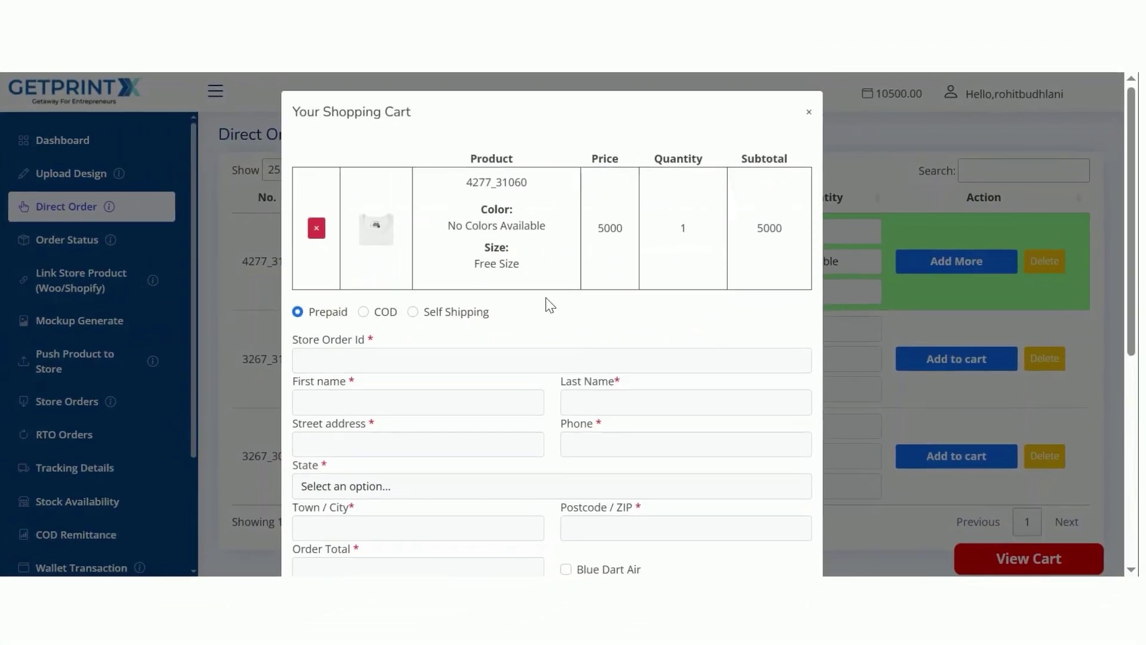
Step: Place the neck label order with Self Shipping, filling in the store order ID
{"action": "scroll", "coordinate": [546, 298], "scroll_direction": "down", "scroll_amount": 5}
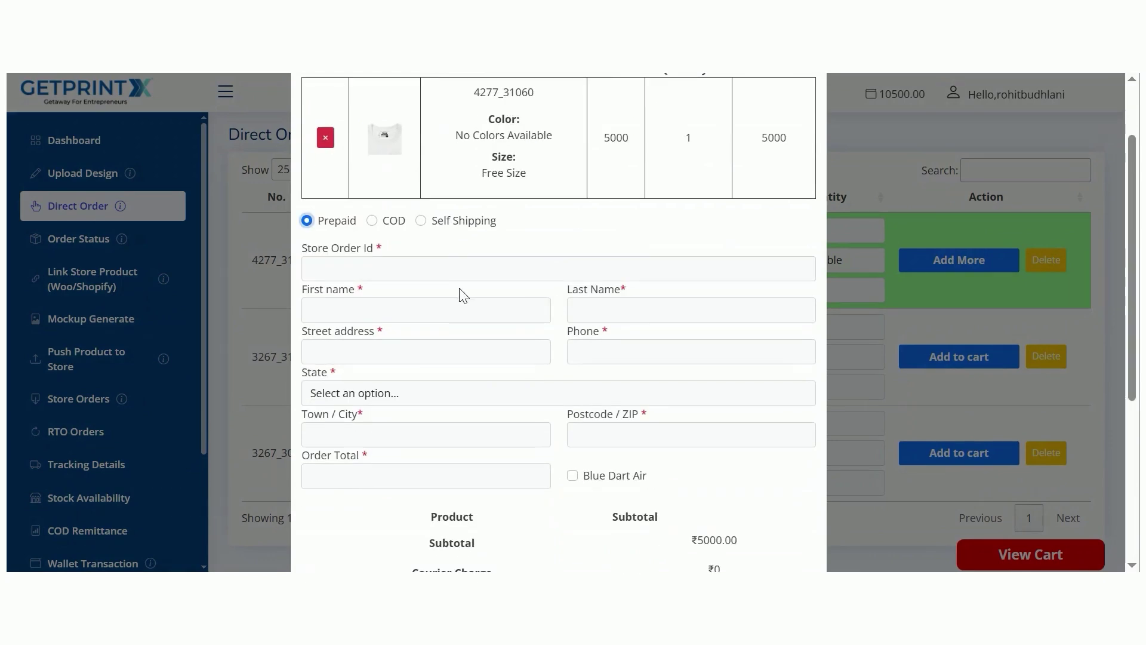
{"action": "scroll", "coordinate": [591, 401], "scroll_direction": "up", "scroll_amount": 5}
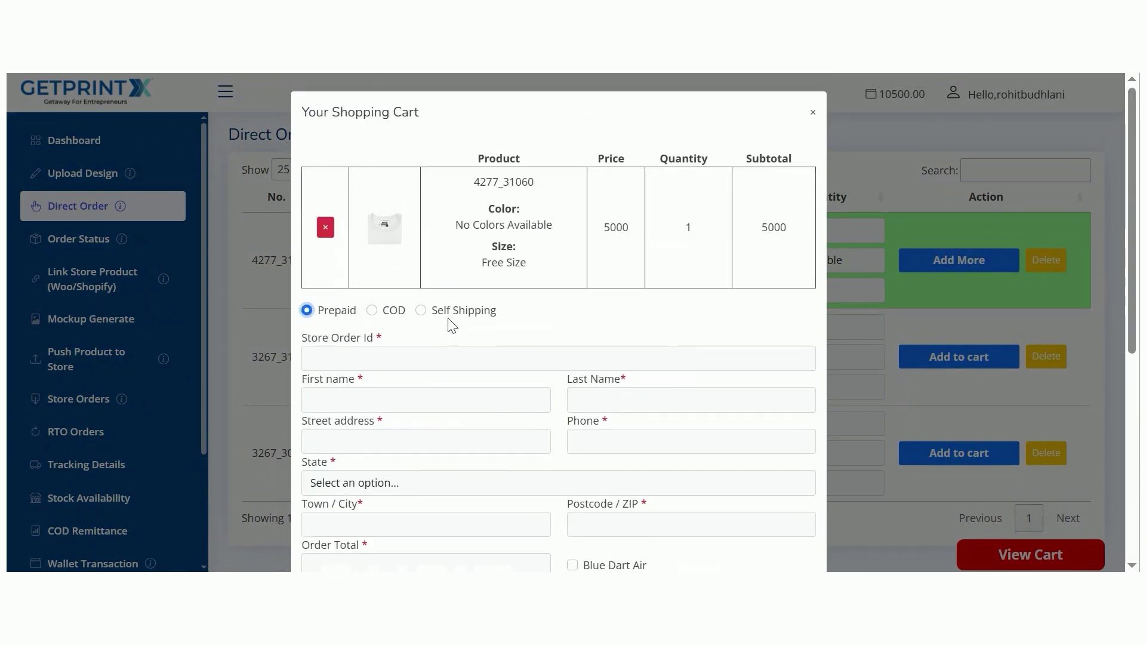
{"action": "left_click", "coordinate": [422, 311]}
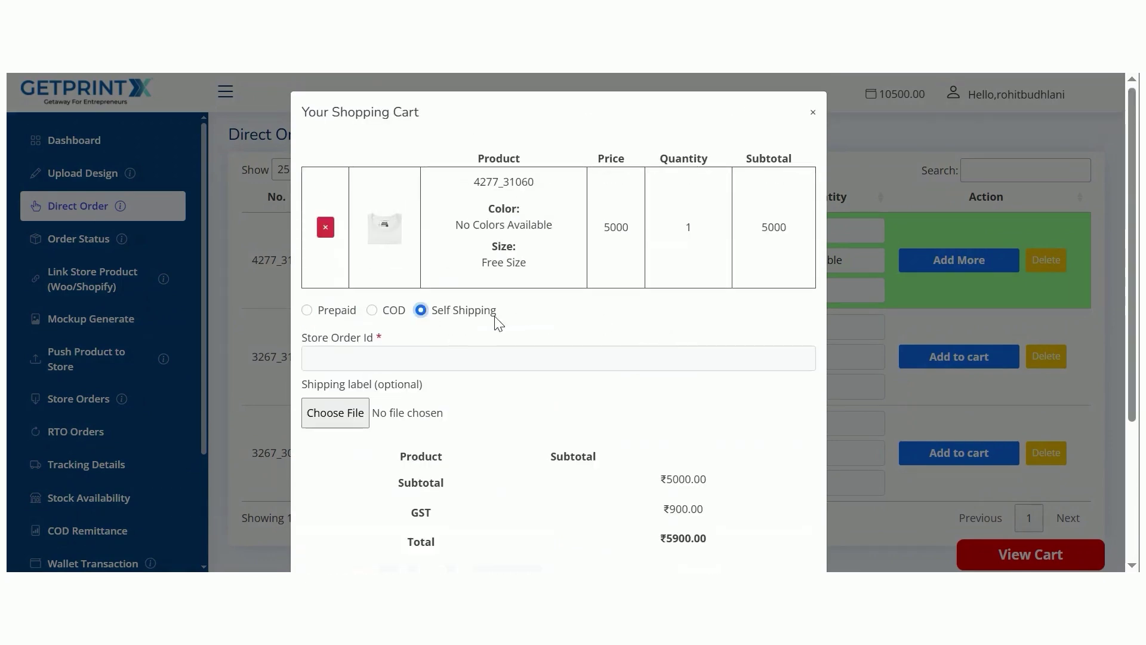
{"action": "scroll", "coordinate": [478, 323], "scroll_direction": "down", "scroll_amount": 2}
{"action": "left_click", "coordinate": [467, 275]}
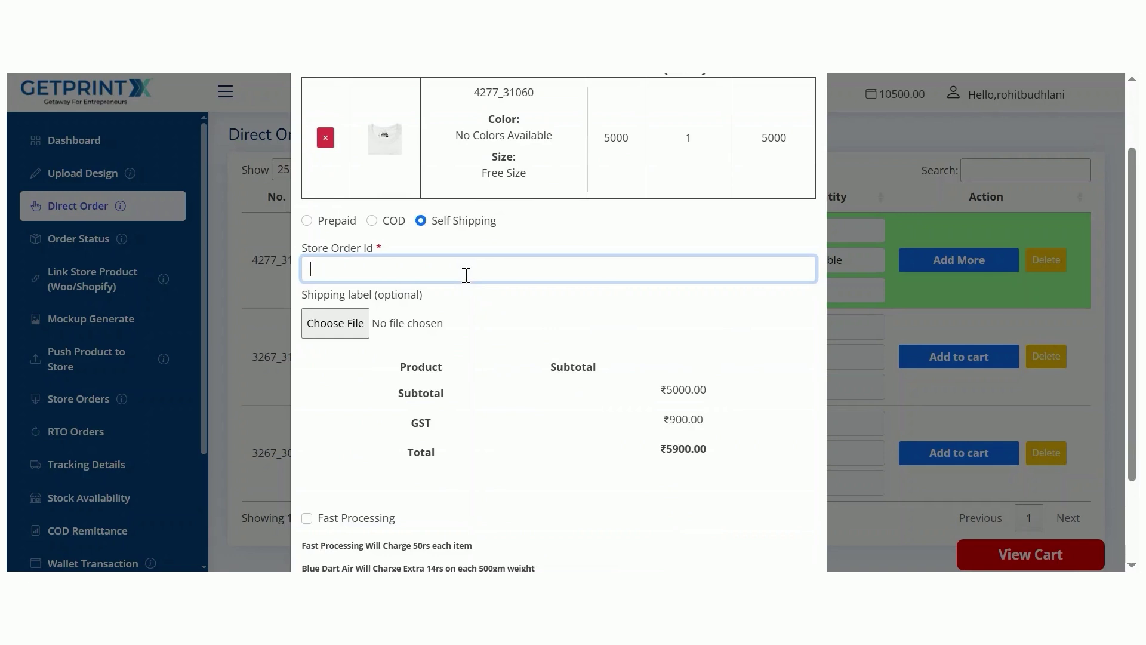
{"action": "type", "text": "NECK"}
{"action": "scroll", "coordinate": [537, 164], "scroll_direction": "down", "scroll_amount": 2}
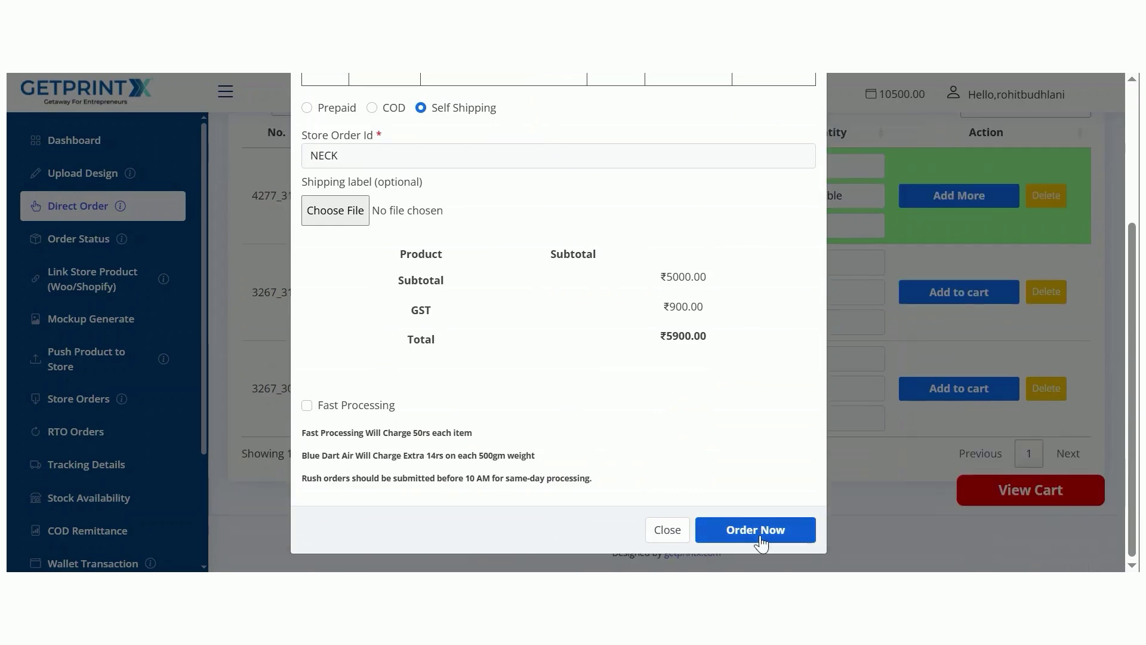
{"action": "left_click", "coordinate": [743, 530]}
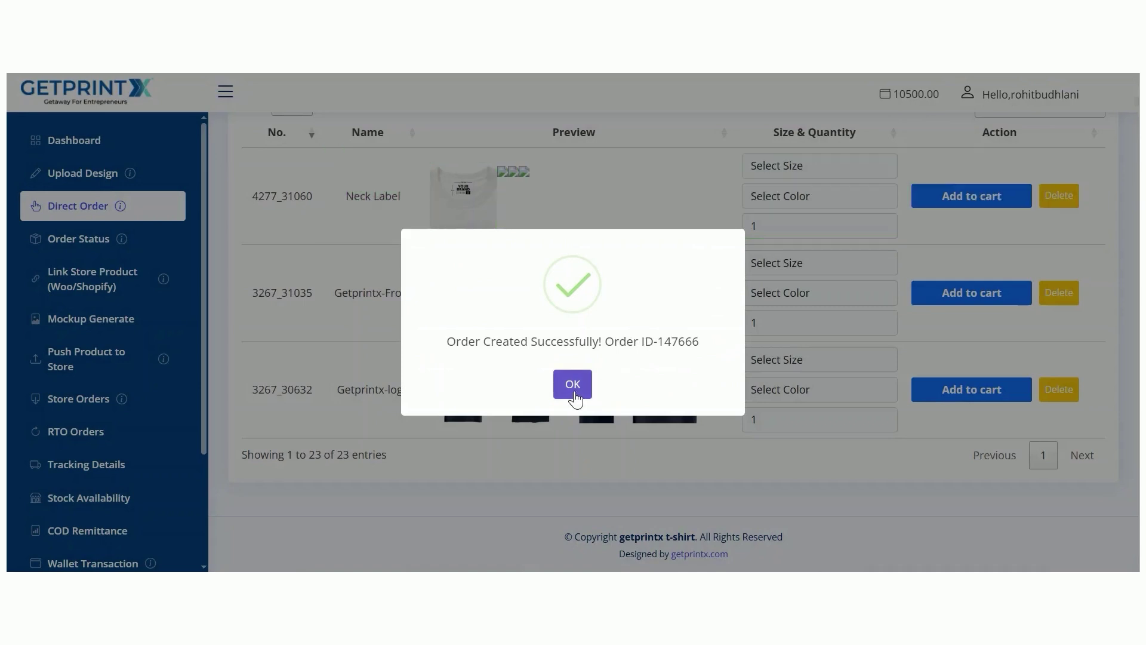
{"action": "left_click", "coordinate": [573, 385]}
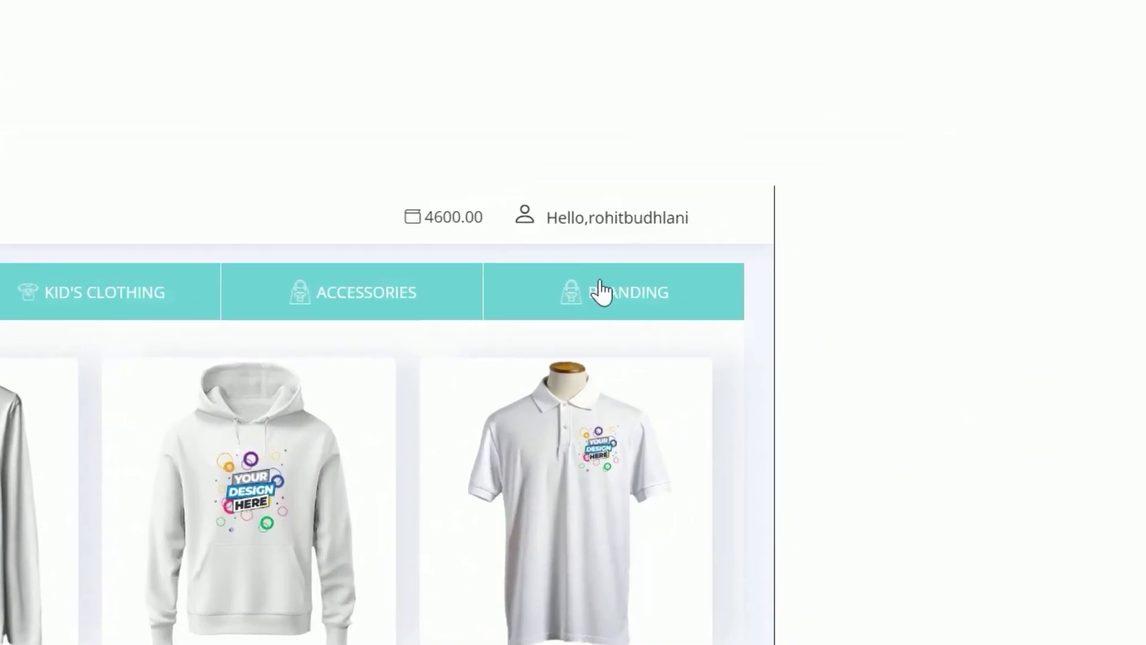
Step: Open the Thanking Note product from the Branding category and upload the Thankyou Card jpg image onto it
{"action": "left_click", "coordinate": [1022, 145]}
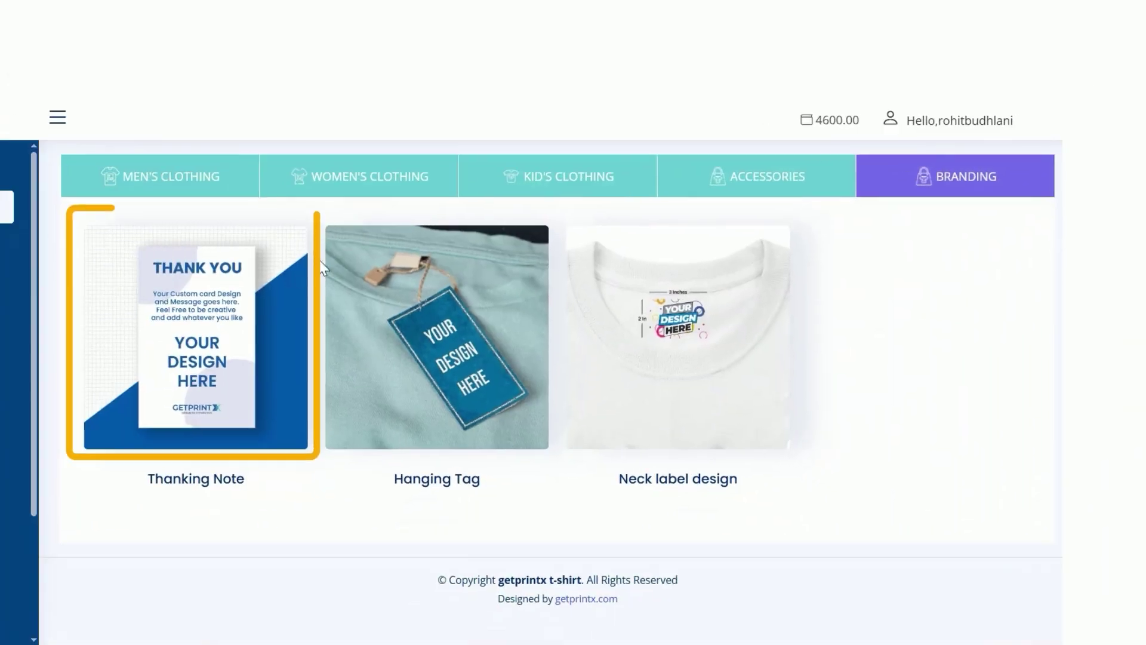
{"action": "left_click", "coordinate": [251, 361]}
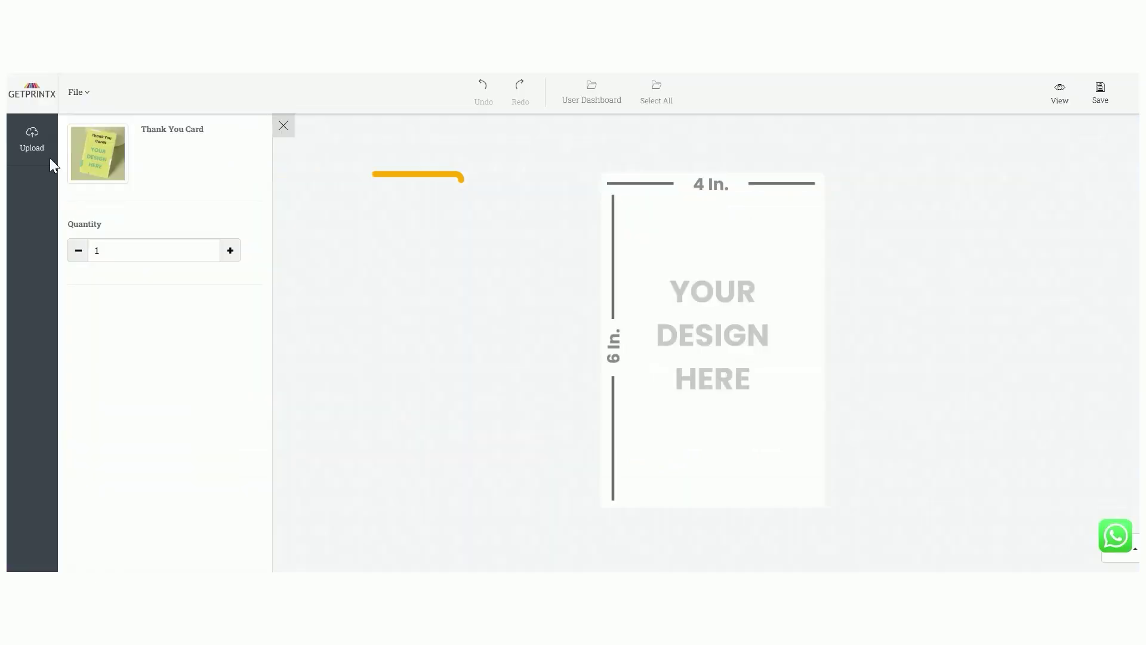
{"action": "left_click", "coordinate": [33, 142]}
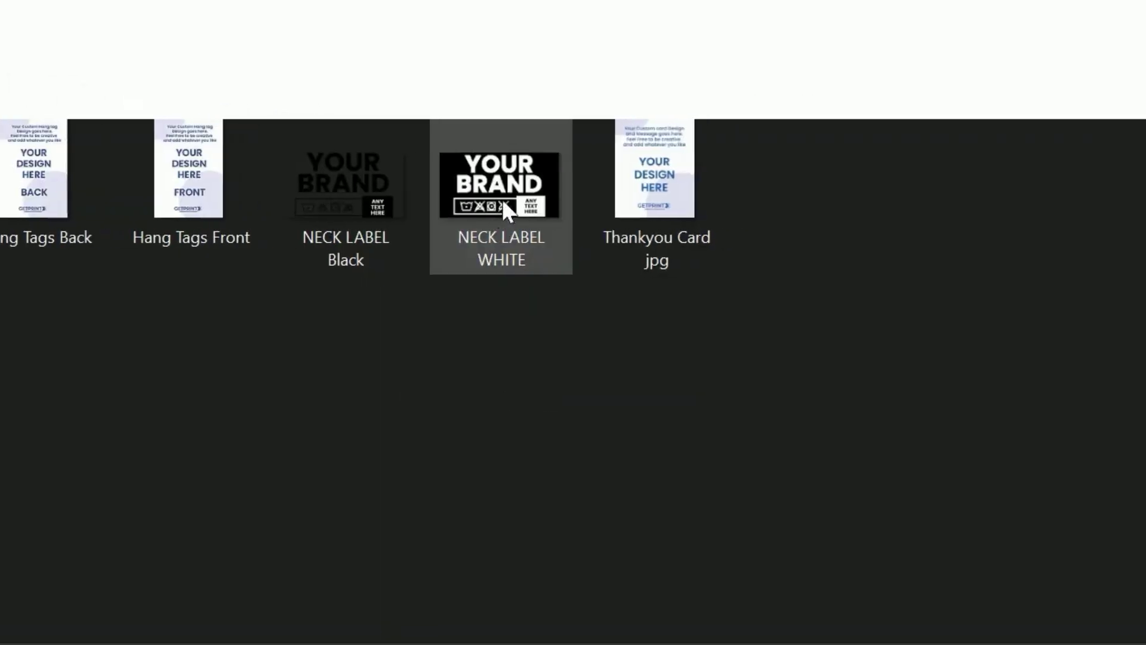
{"action": "left_click", "coordinate": [634, 137]}
{"action": "left_click", "coordinate": [956, 485]}
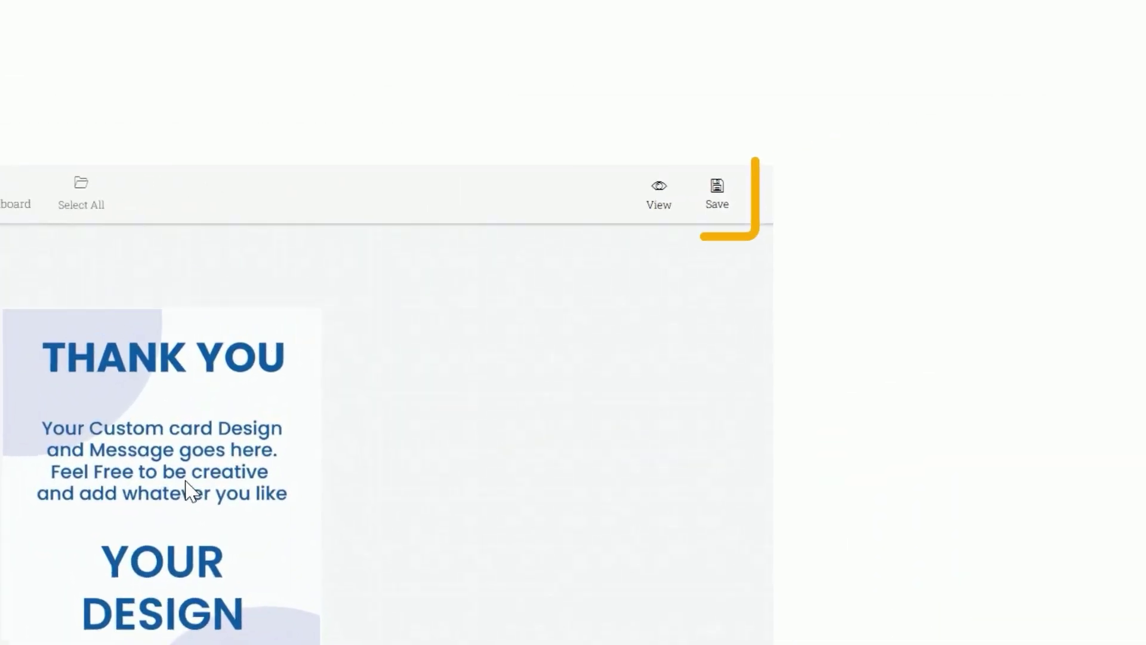
Step: Save the card design under the name "Thankyou"
{"action": "left_click", "coordinate": [1101, 91]}
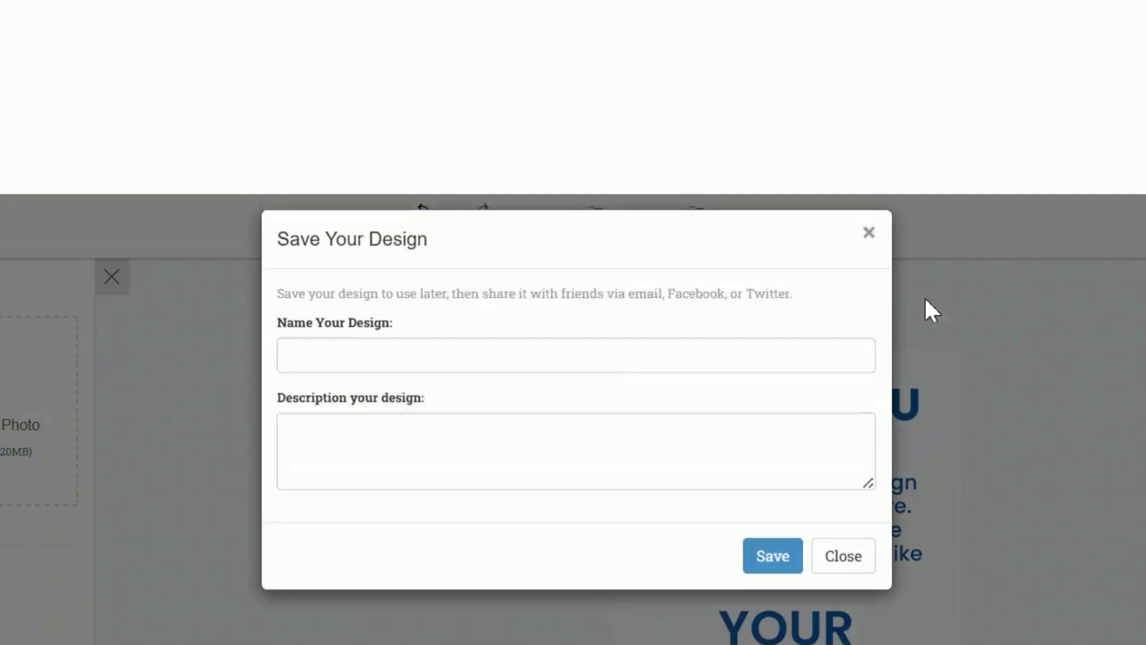
{"action": "left_click", "coordinate": [375, 376]}
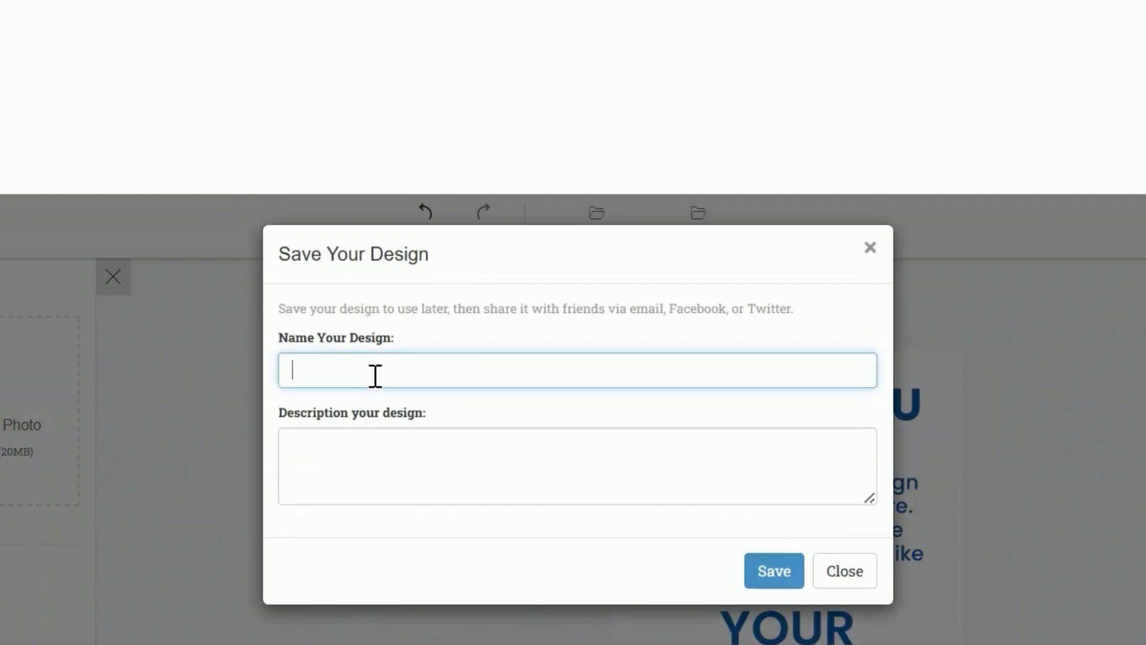
{"action": "type", "text": "Thankyou"}
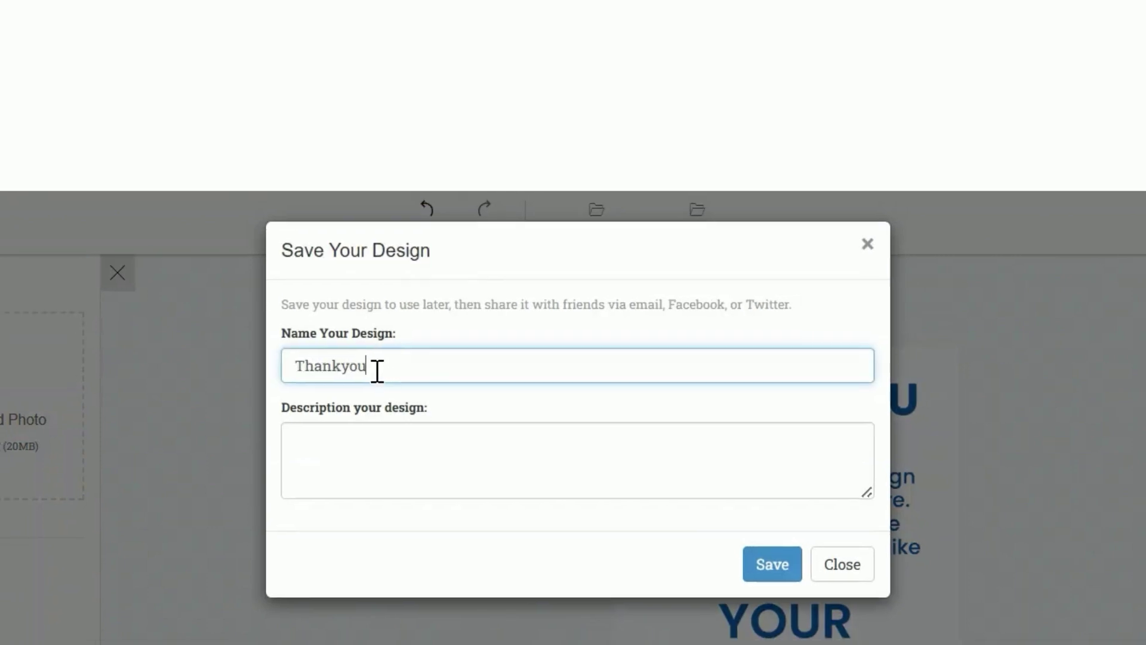
{"action": "left_click", "coordinate": [775, 570]}
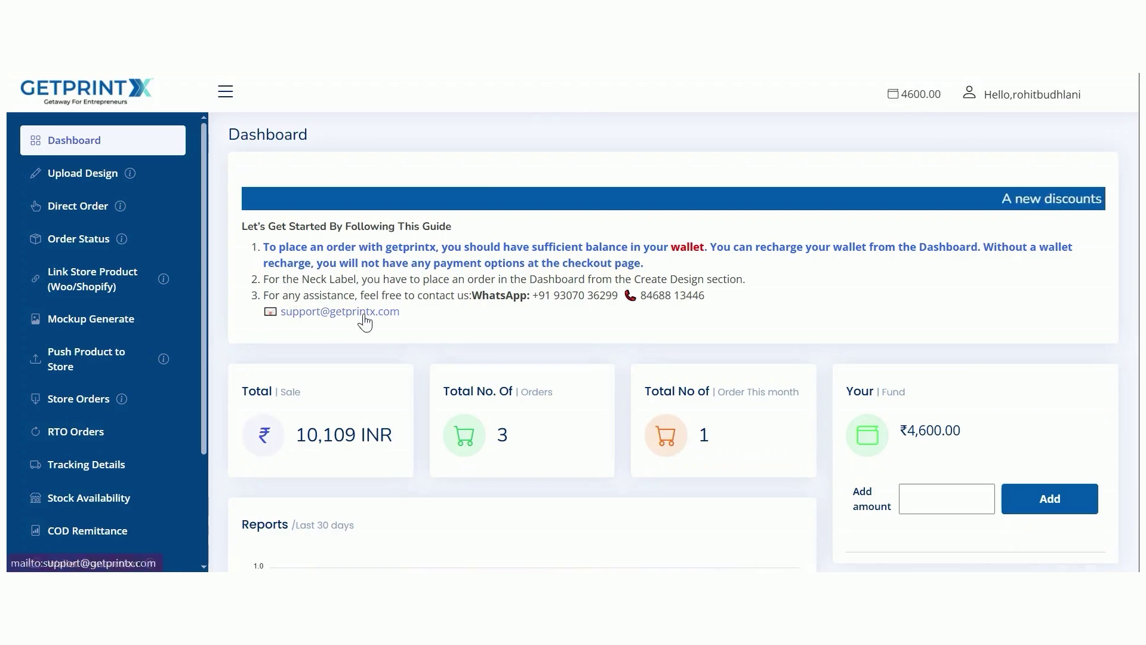
Step: Add the Thankyou design to the cart from Direct Order with Free Size and No Colors Available
{"action": "left_click", "coordinate": [62, 220]}
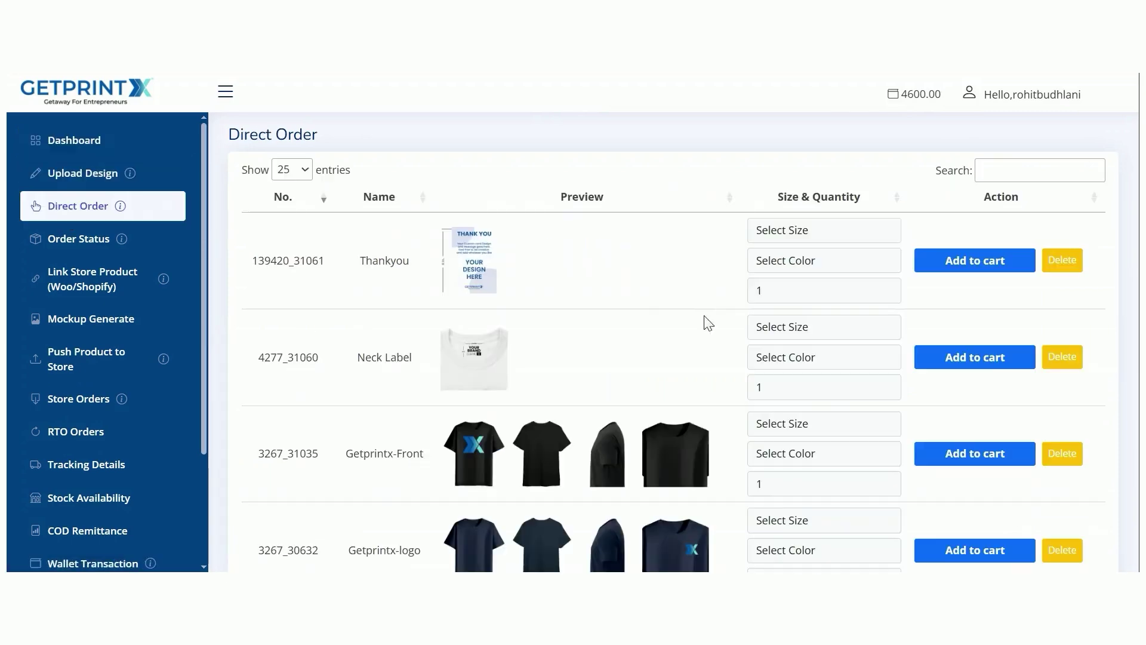
{"action": "left_click", "coordinate": [801, 240]}
{"action": "left_click", "coordinate": [795, 274]}
{"action": "left_click", "coordinate": [814, 261]}
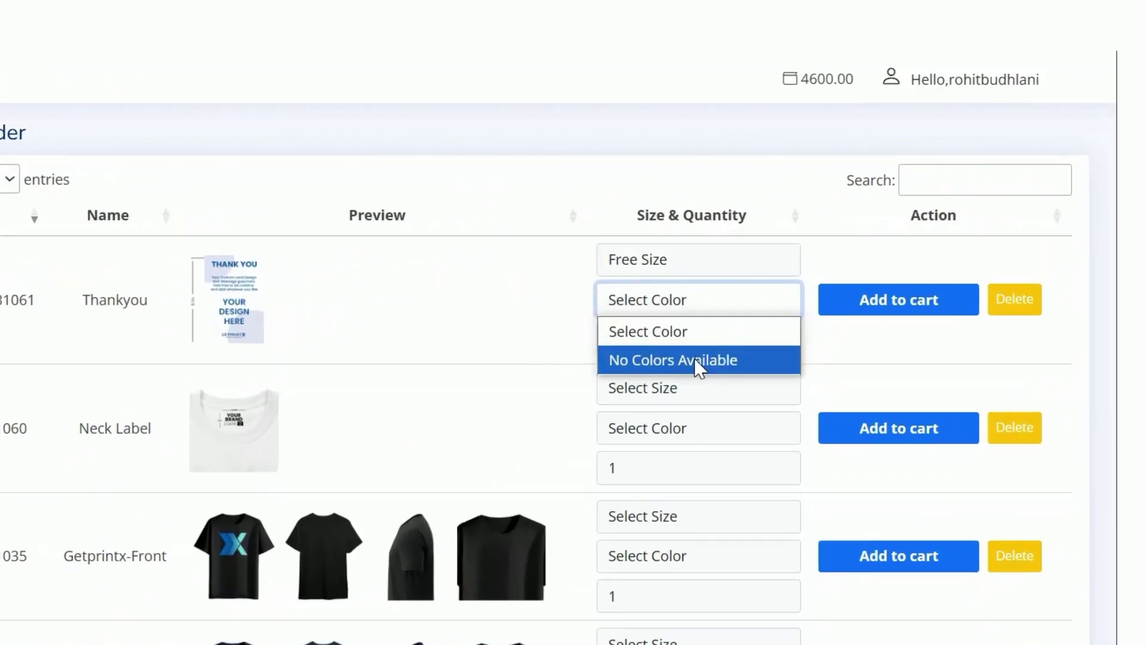
{"action": "left_click", "coordinate": [824, 306]}
{"action": "left_click", "coordinate": [816, 335]}
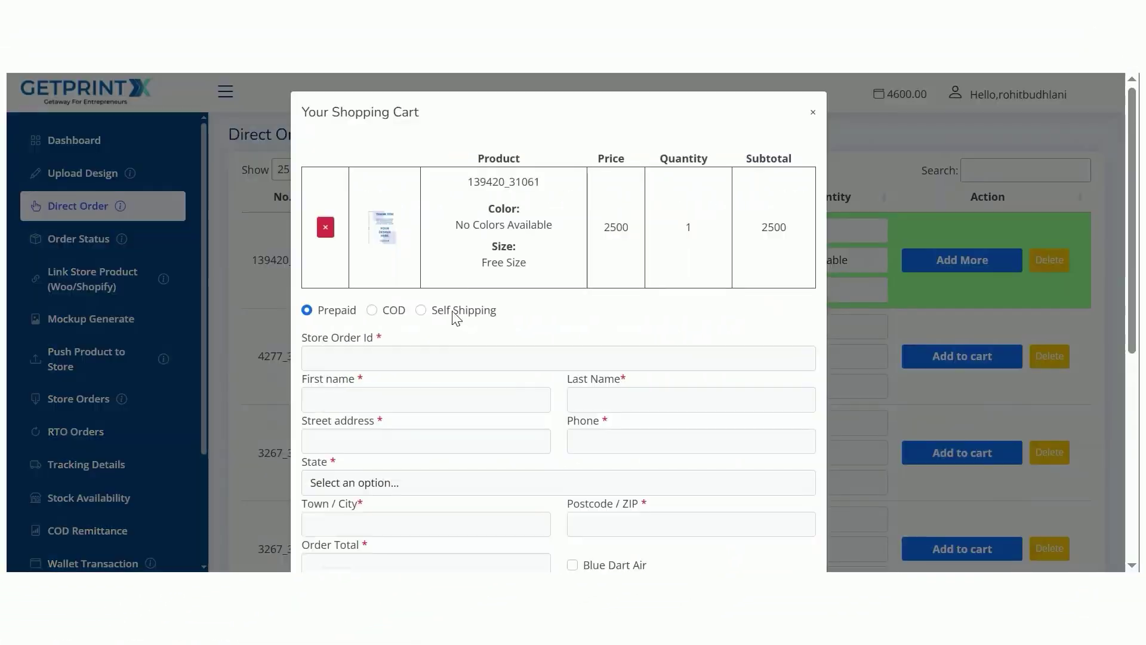
Step: Choose Self Shipping for the thank you card order and review the cart
{"action": "scroll", "coordinate": [418, 301], "scroll_direction": "down", "scroll_amount": 3}
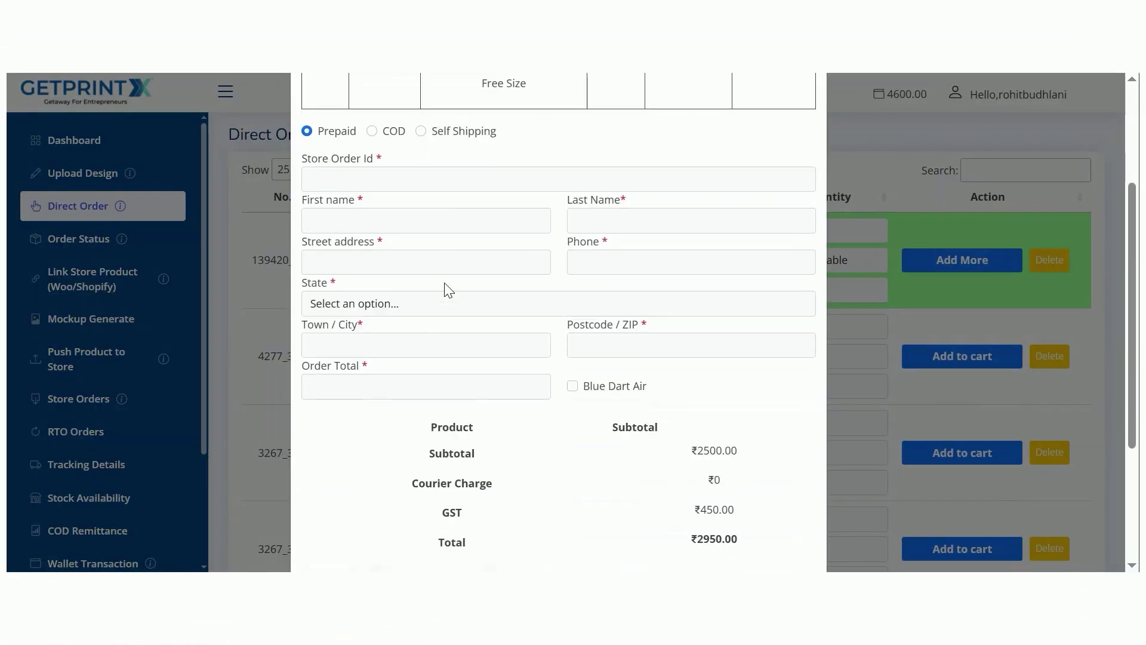
{"action": "left_click", "coordinate": [420, 132]}
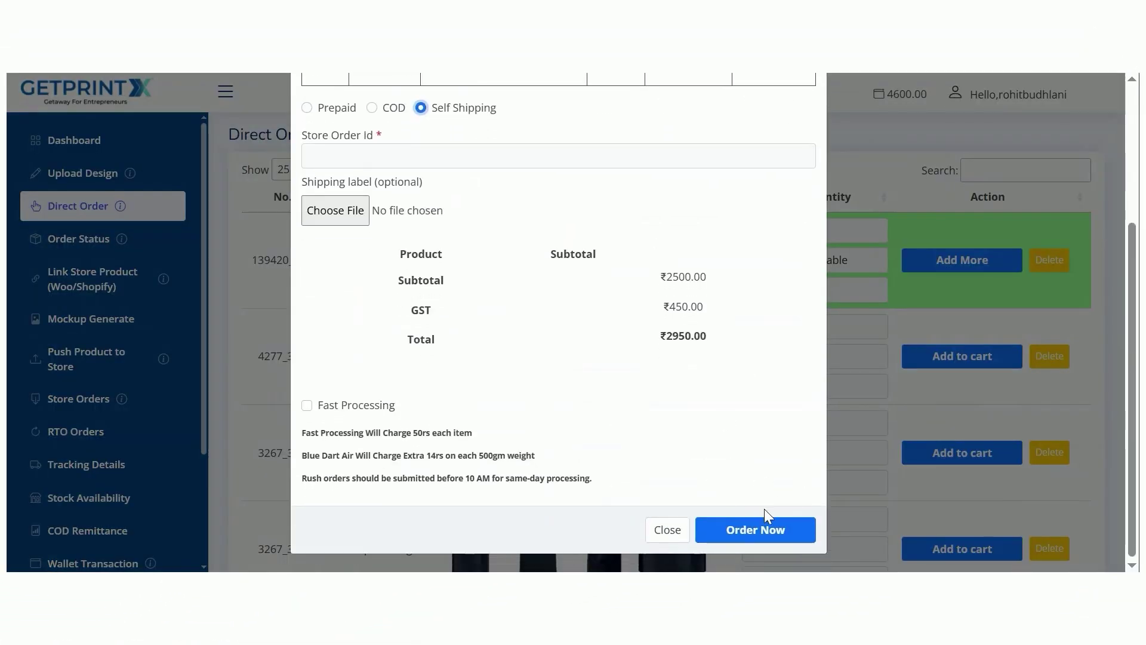
{"action": "scroll", "coordinate": [651, 377], "scroll_direction": "up", "scroll_amount": 3}
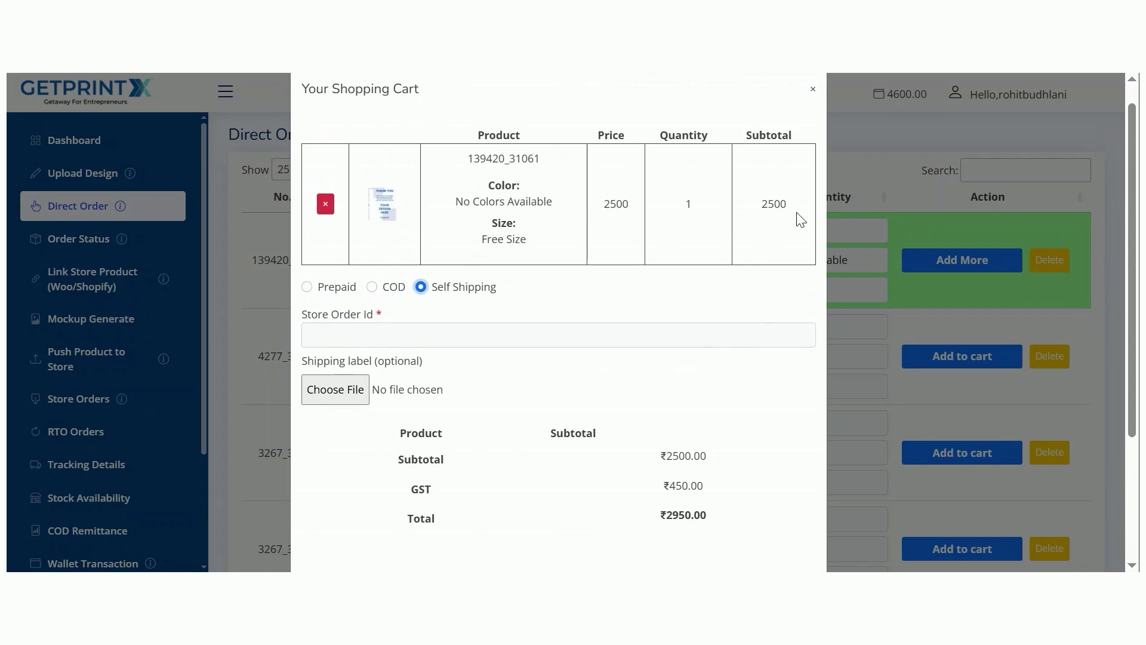
Step: Review the cart totals and place the Self Shipping order for the thank you card
{"action": "scroll", "coordinate": [776, 239], "scroll_direction": "down", "scroll_amount": 3}
{"action": "scroll", "coordinate": [696, 279], "scroll_direction": "up", "scroll_amount": 4}
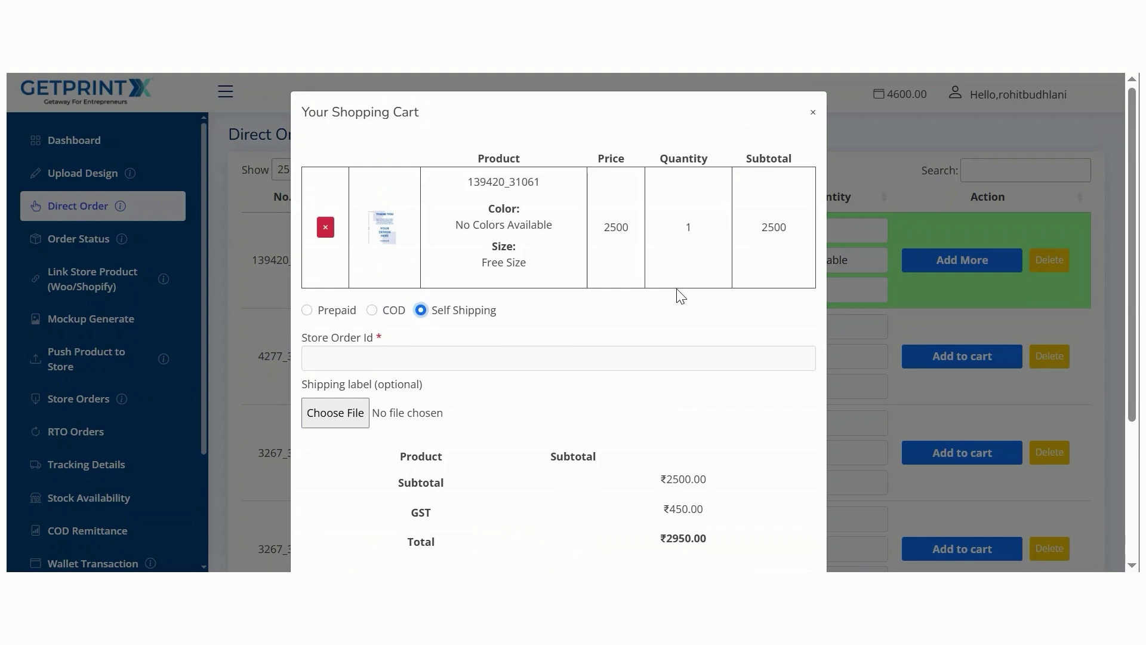
{"action": "scroll", "coordinate": [681, 296], "scroll_direction": "down", "scroll_amount": 3}
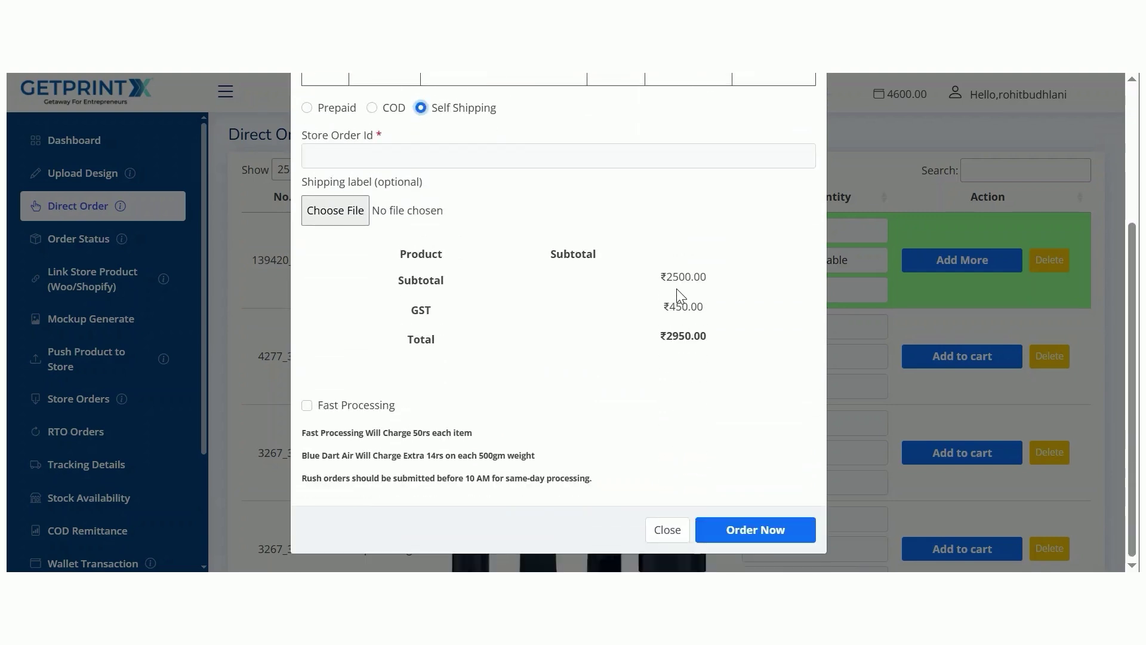
{"action": "scroll", "coordinate": [681, 295], "scroll_direction": "down", "scroll_amount": 1}
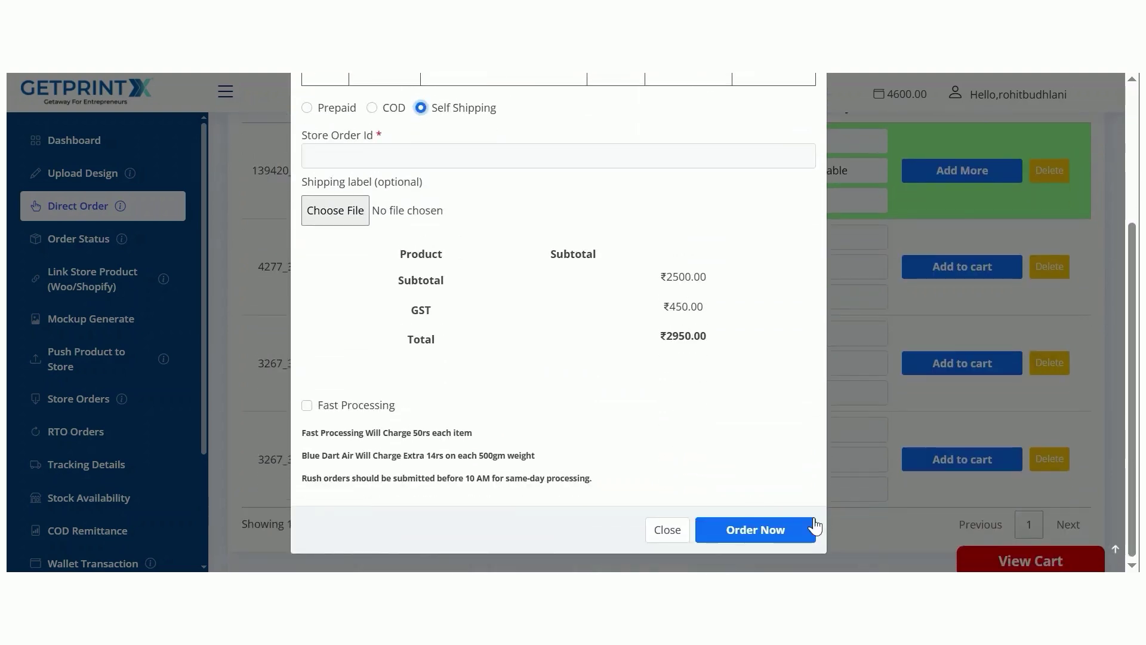
{"action": "left_click", "coordinate": [775, 531]}
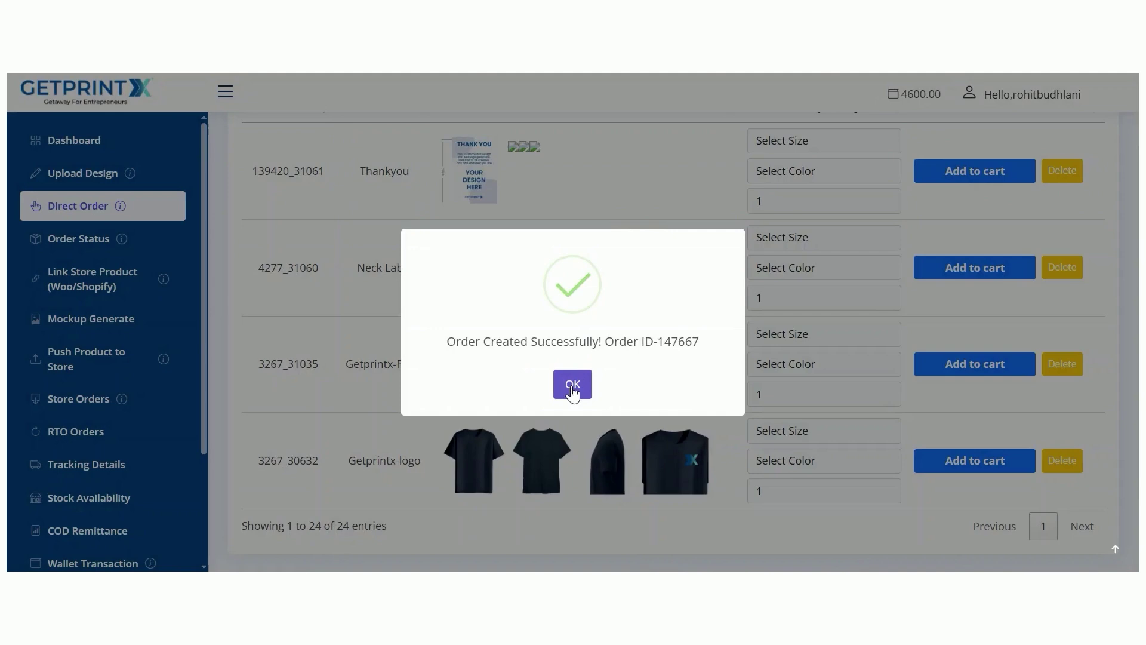
{"action": "left_click", "coordinate": [577, 386]}
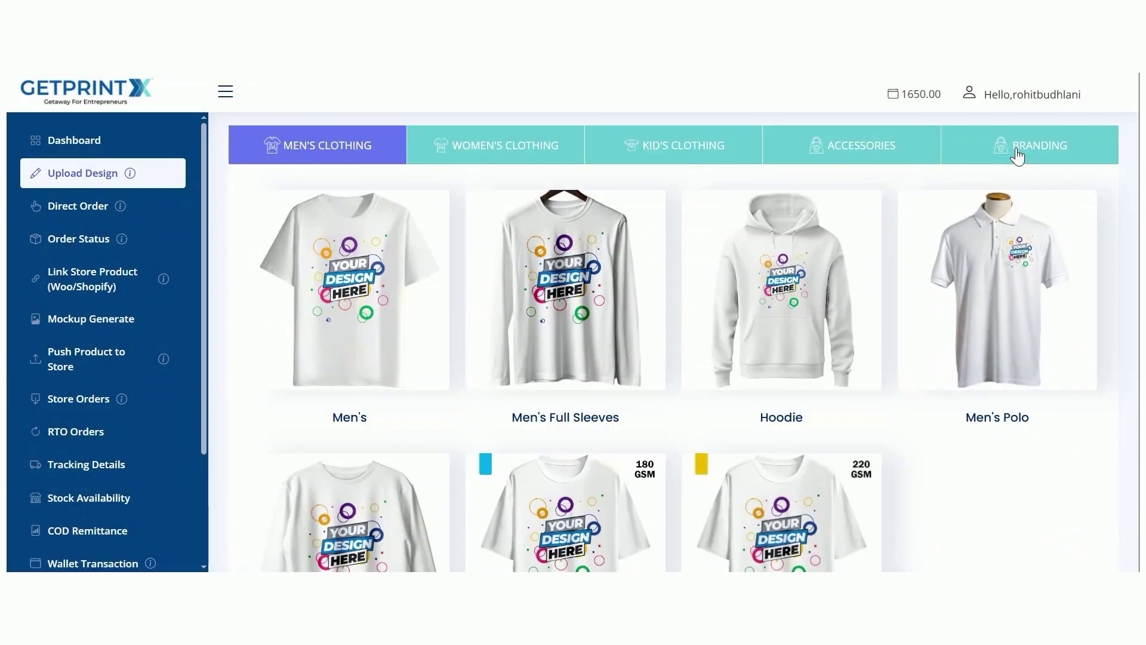
Step: Open the Hanging Tag product from the Branding category, upload the Hang Tags Front image and enlarge it to fill the tag's front
{"action": "left_click", "coordinate": [1018, 155]}
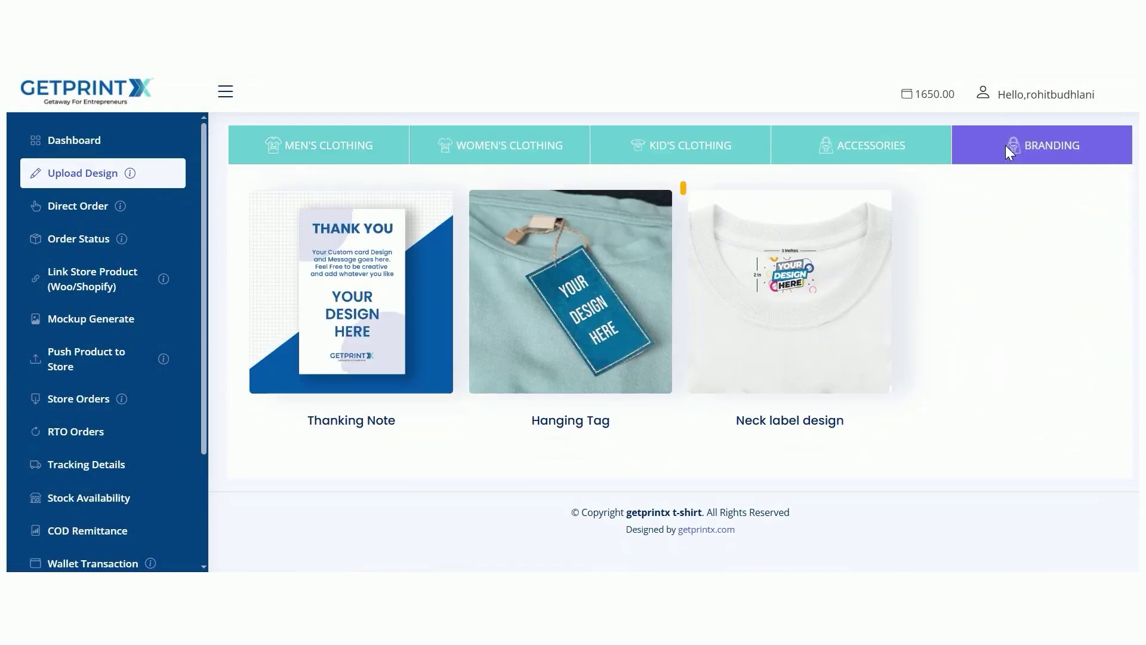
{"action": "left_click", "coordinate": [574, 285]}
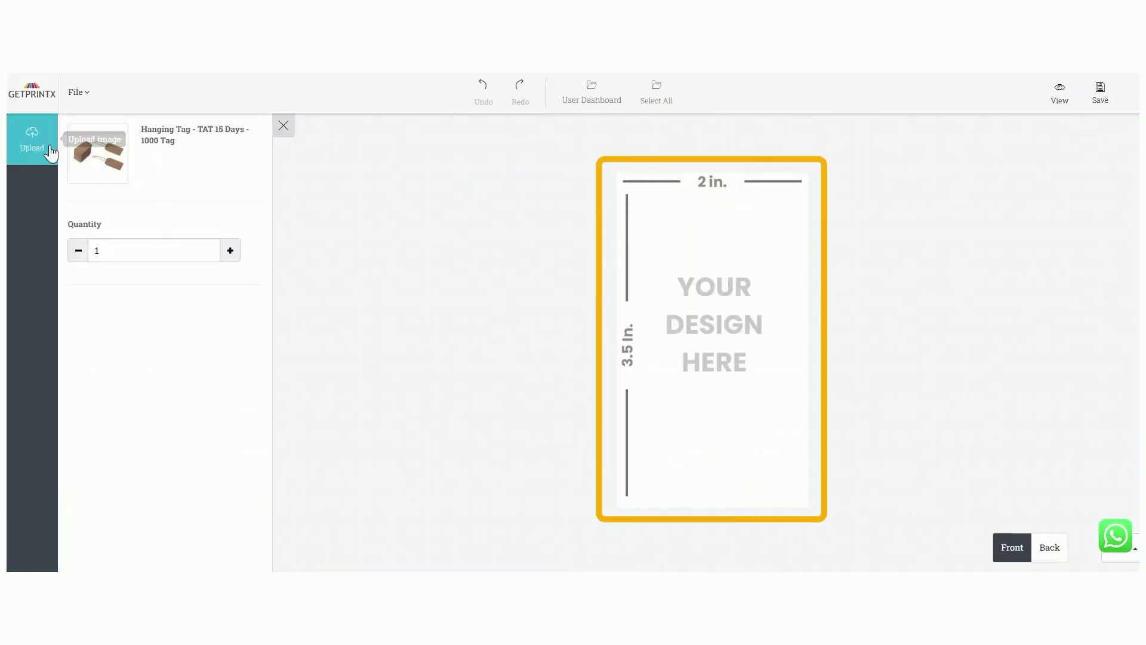
{"action": "left_click", "coordinate": [28, 149]}
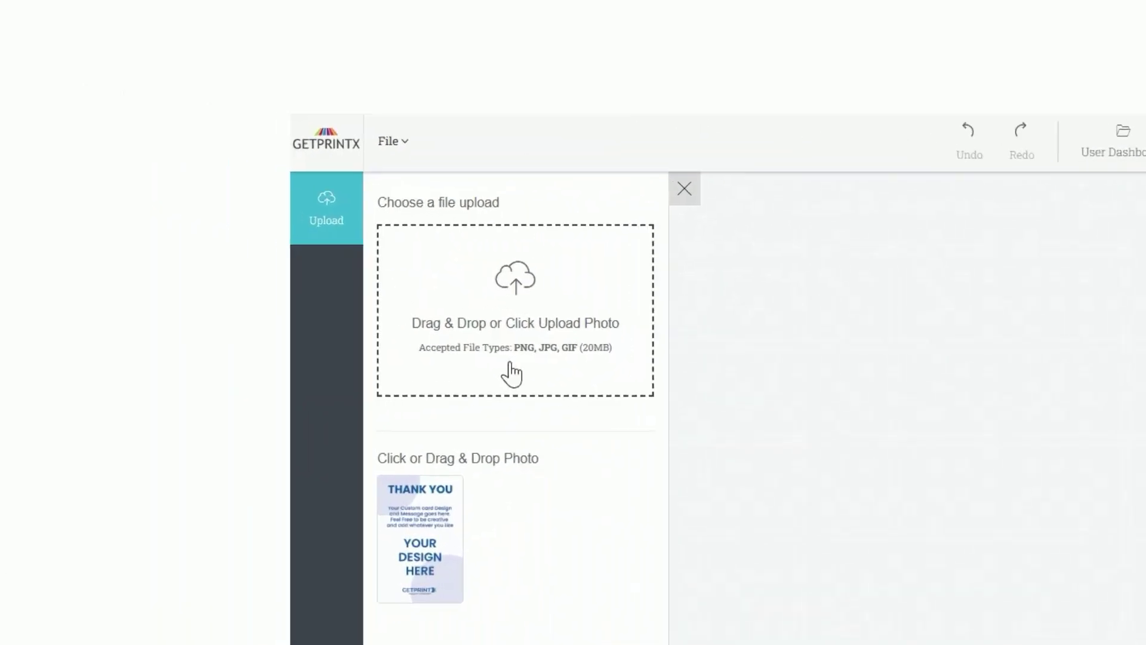
{"action": "left_click", "coordinate": [159, 260]}
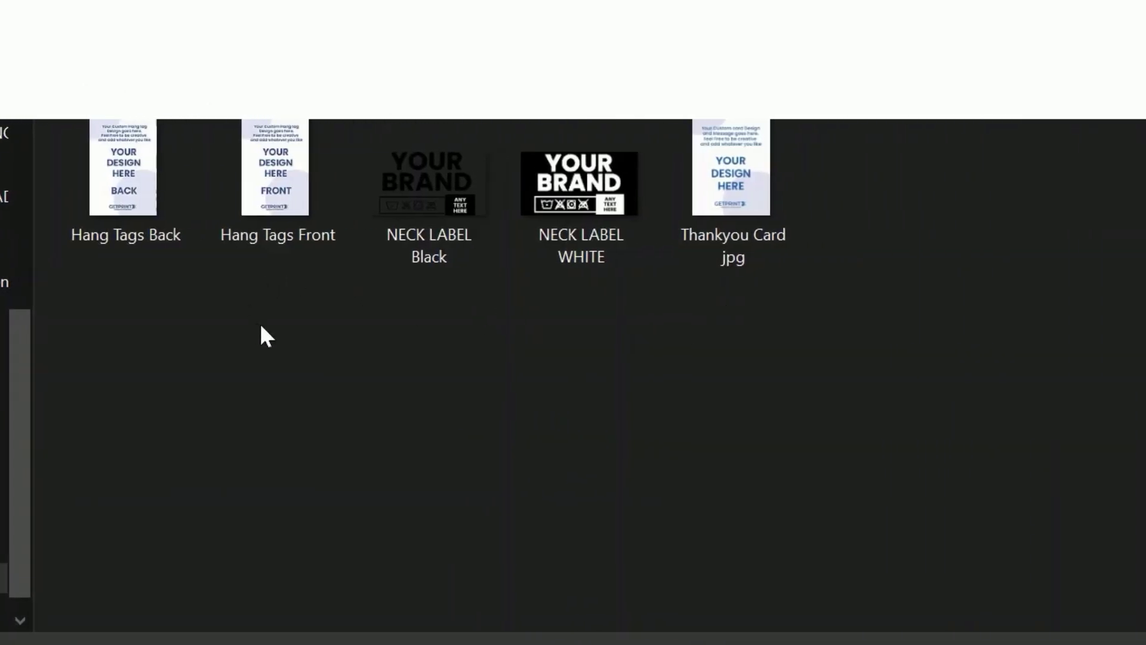
{"action": "double_click", "coordinate": [276, 179]}
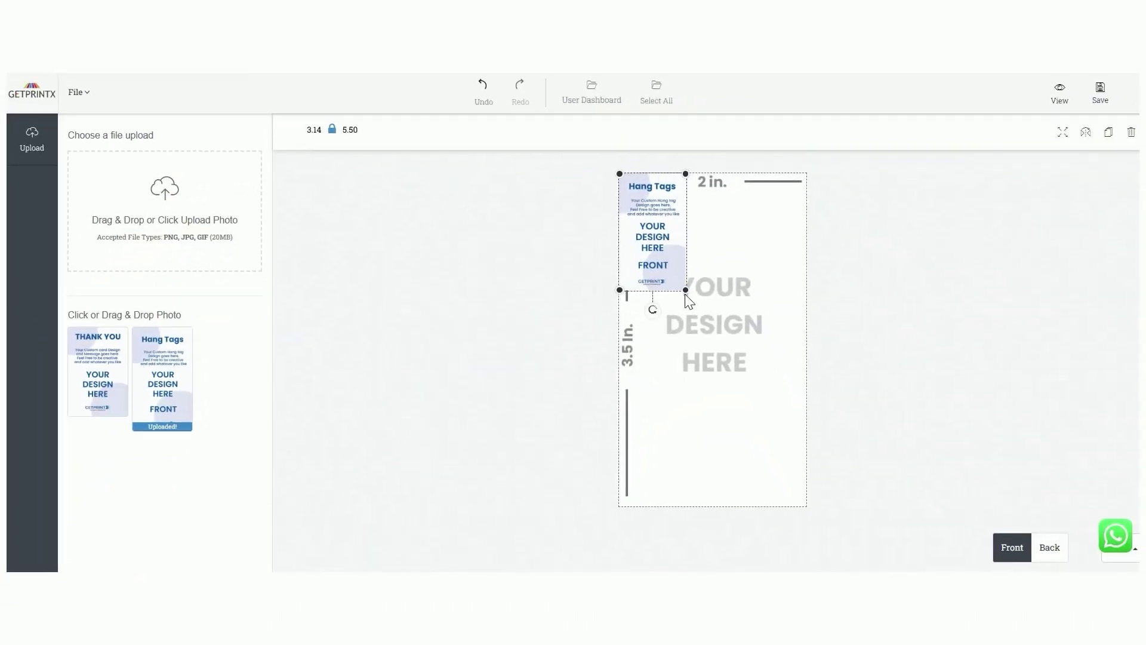
{"action": "left_click_drag", "start_coordinate": [686, 290], "coordinate": [801, 509]}
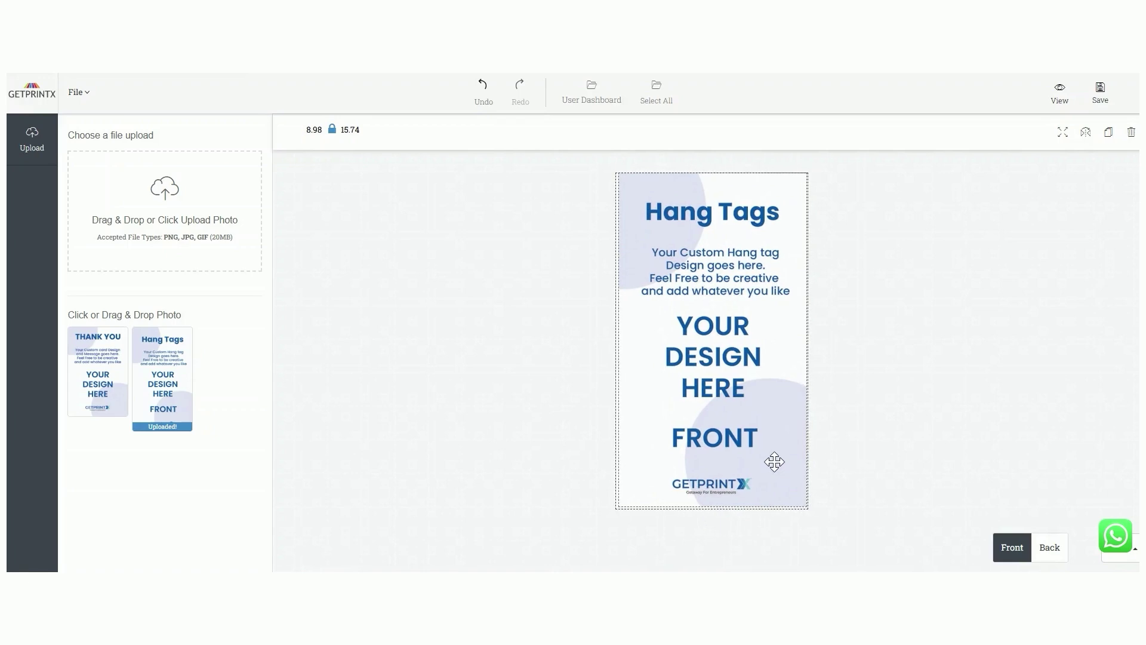
{"action": "left_click", "coordinate": [1013, 512]}
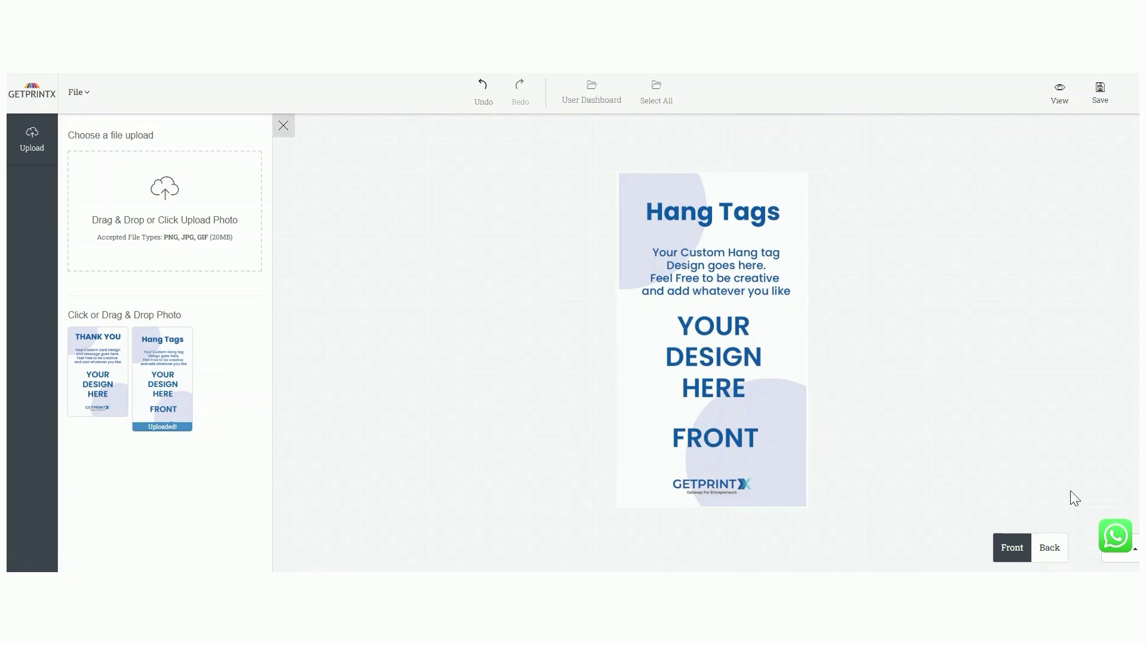
Step: Add the Hang Tags Back image to the tag's back side and save the design under the name "Hang Tag"
{"action": "left_click", "coordinate": [1051, 550]}
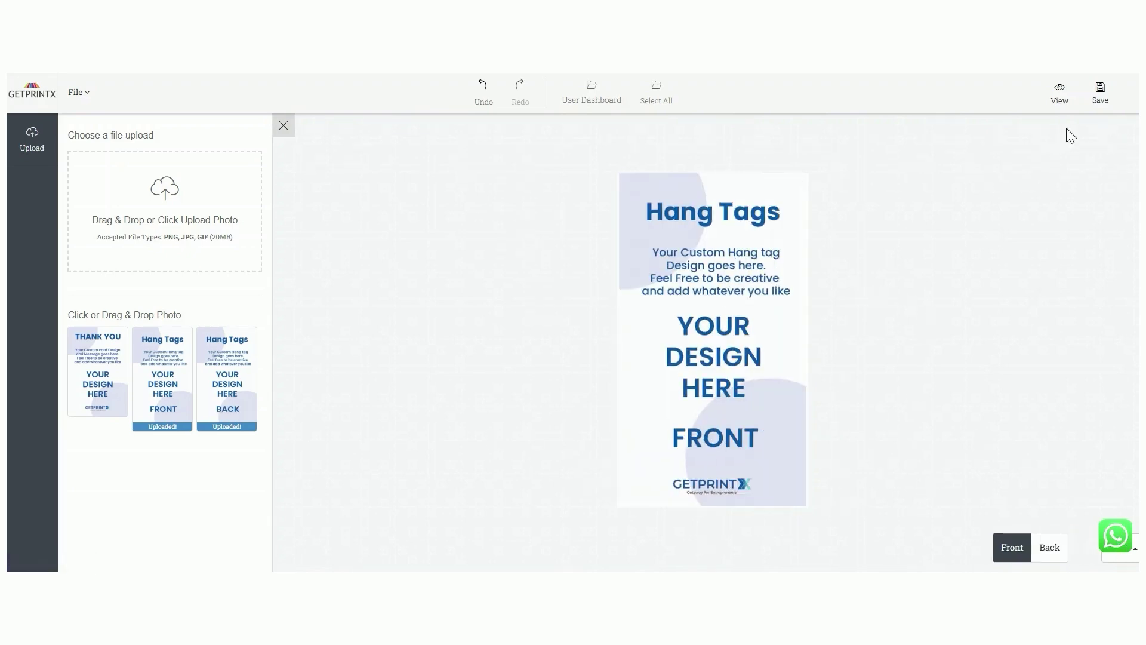
{"action": "left_click", "coordinate": [1104, 96]}
{"action": "left_click", "coordinate": [499, 185]}
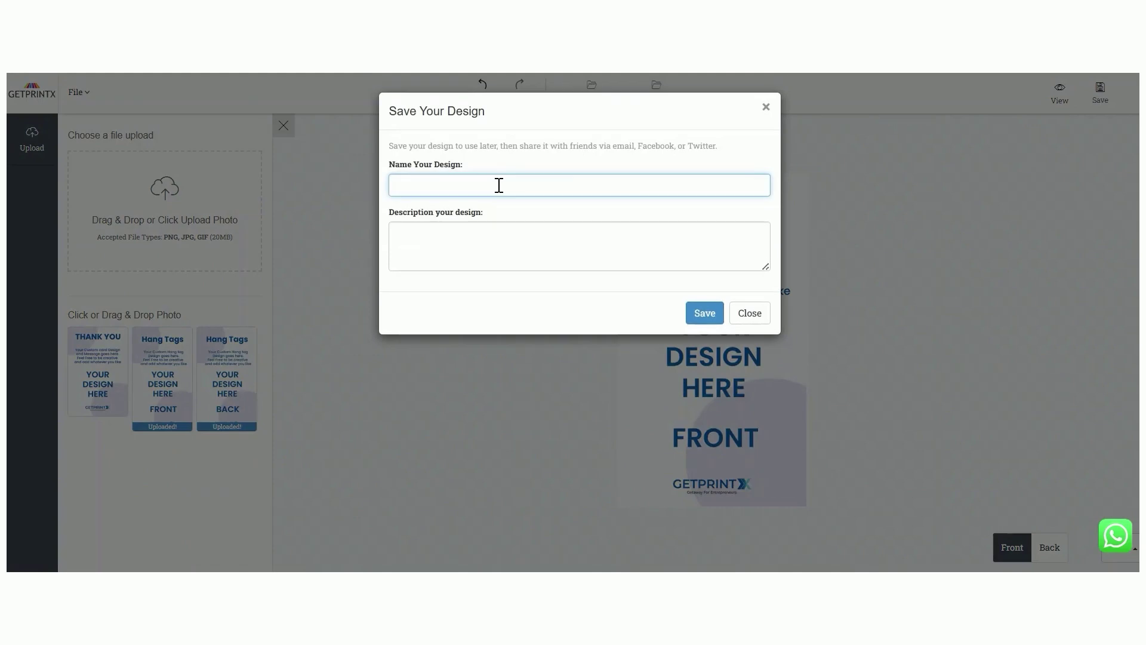
{"action": "type", "text": "Ha"}
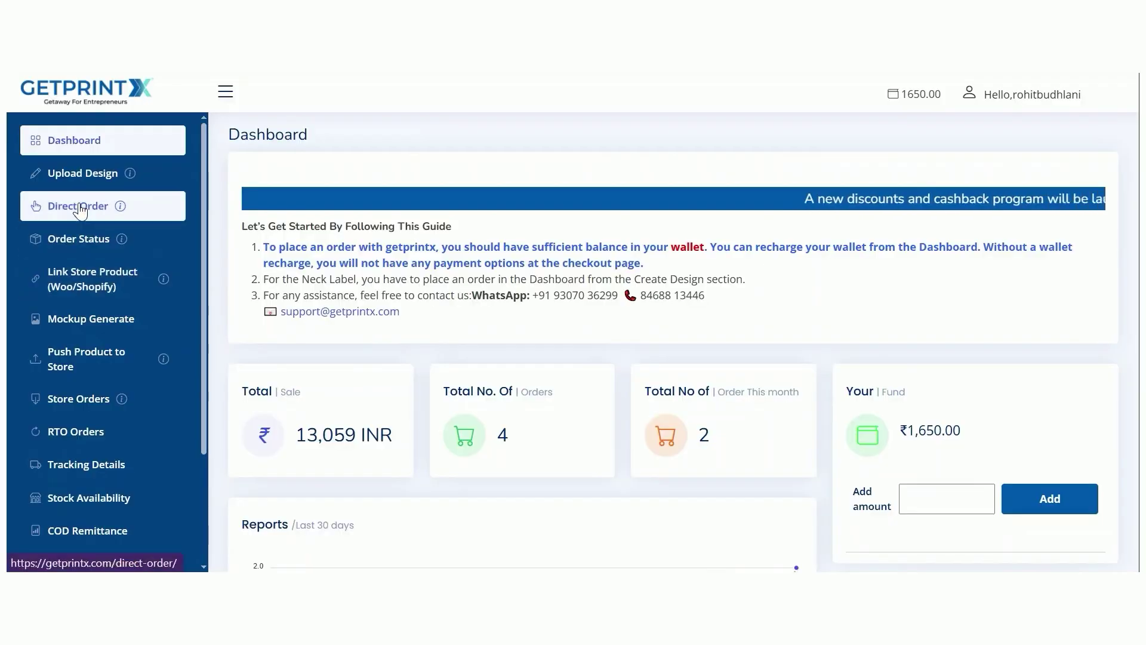
Step: Add the Hang Tag design to the cart from Direct Order with Free Size and No Colors Available
{"action": "left_click", "coordinate": [82, 208]}
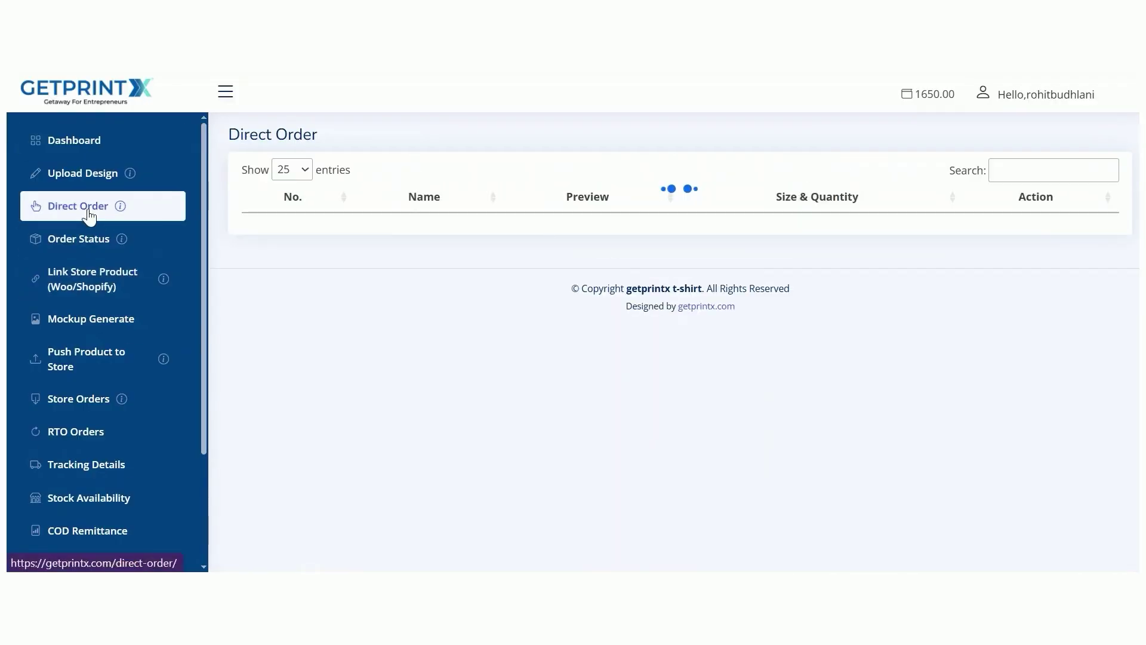
{"action": "left_click", "coordinate": [802, 234]}
{"action": "left_click", "coordinate": [803, 275]}
{"action": "left_click", "coordinate": [806, 262]}
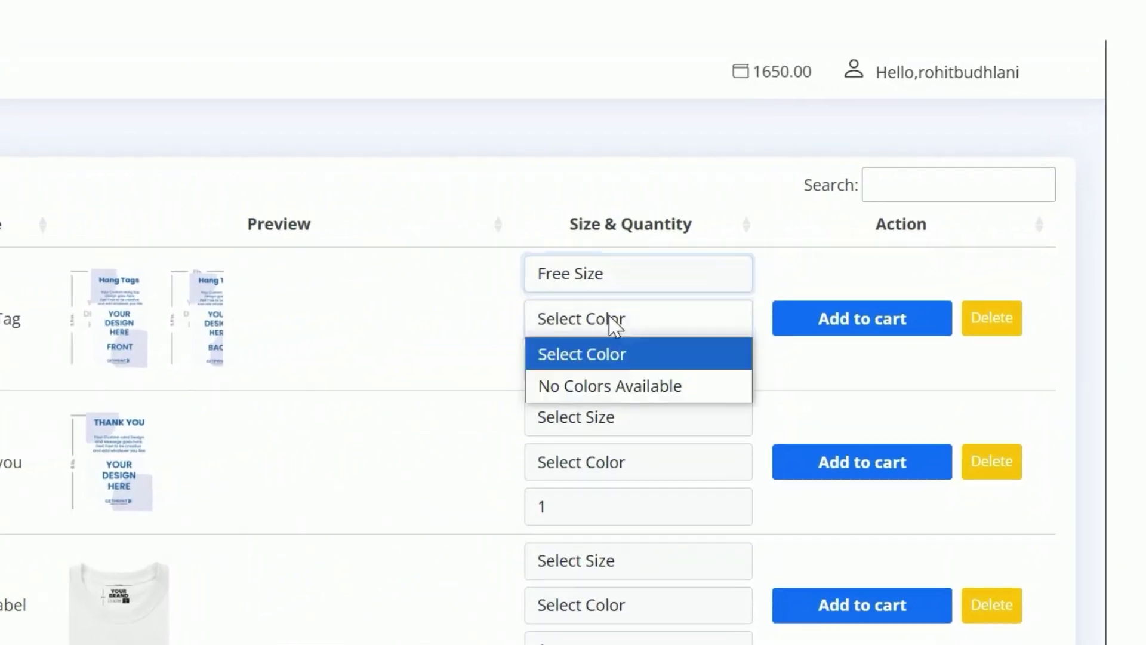
{"action": "left_click", "coordinate": [812, 309]}
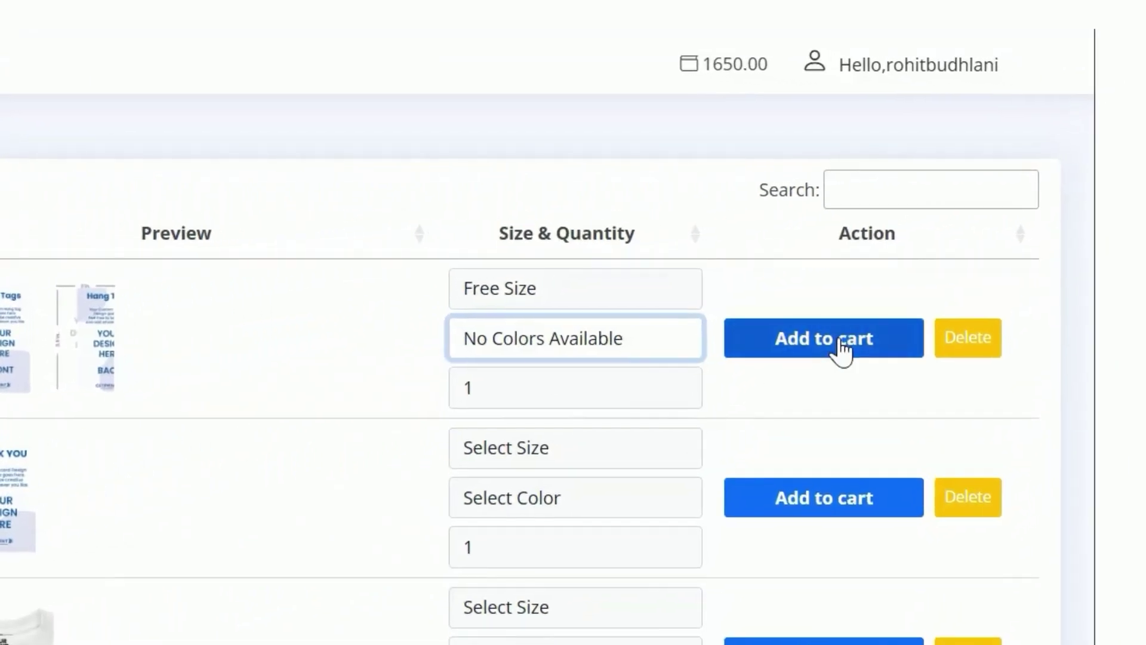
{"action": "left_click", "coordinate": [842, 352]}
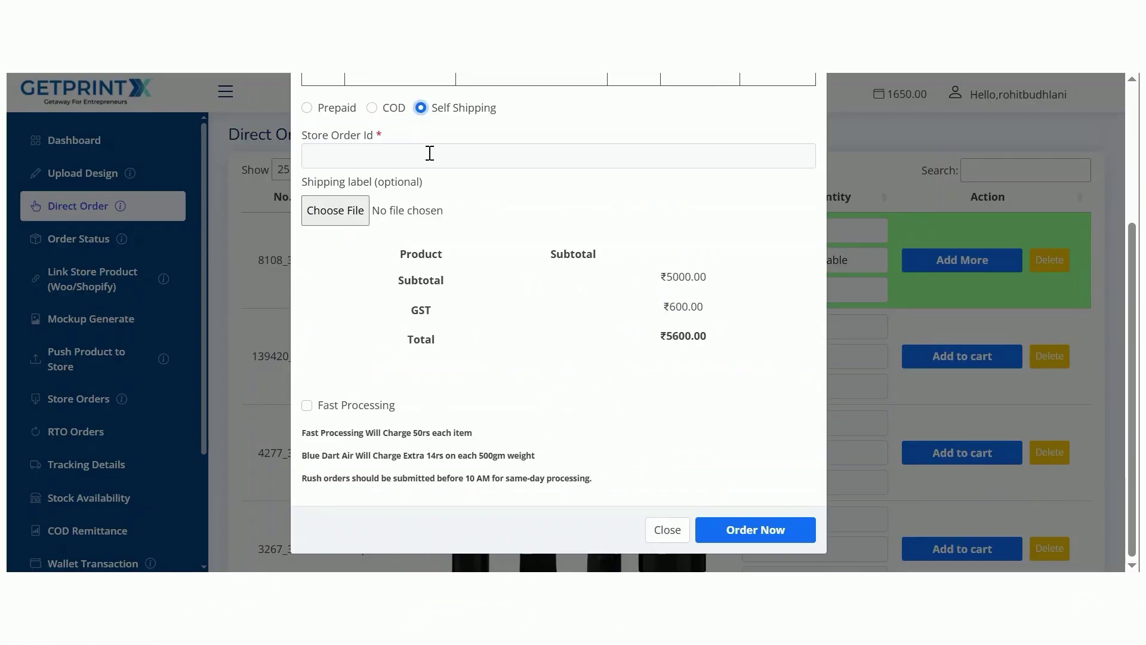
Step: Enter the store order ID and submit the hang tag order with Self Shipping
{"action": "left_click", "coordinate": [430, 153]}
{"action": "type", "text": "12456"}
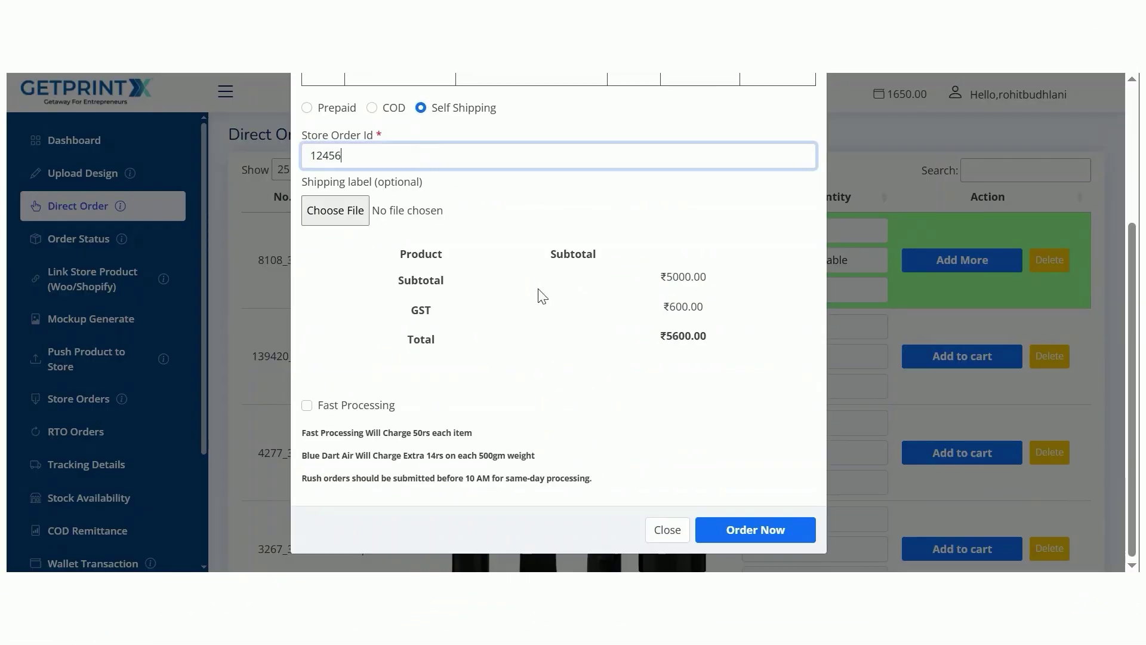
{"action": "left_click", "coordinate": [738, 534]}
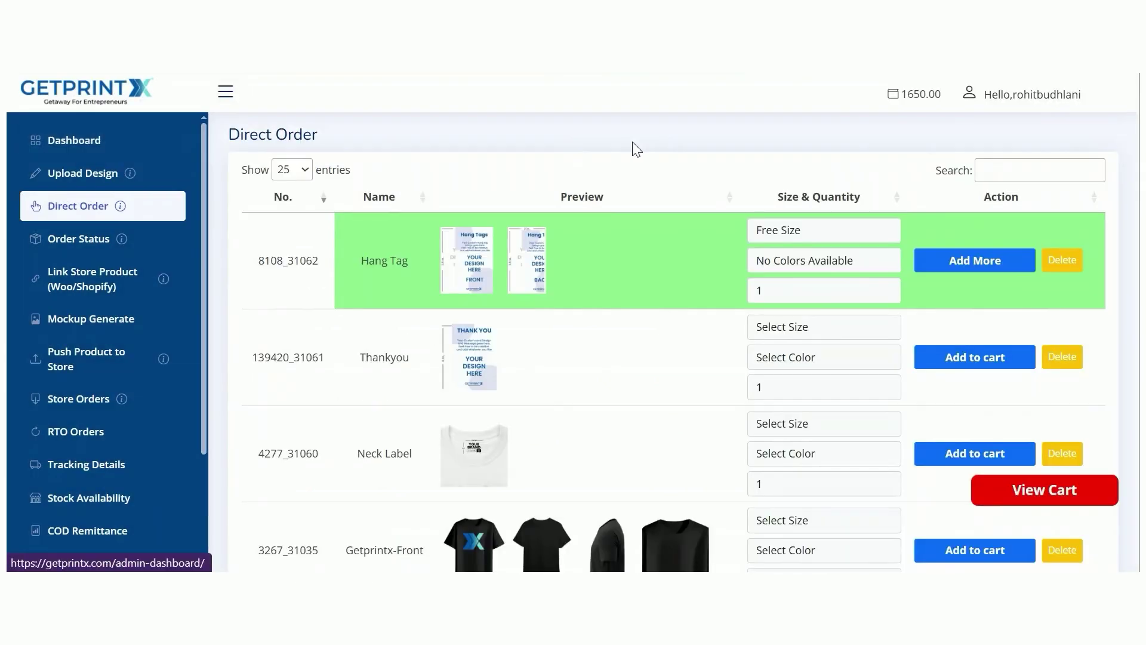